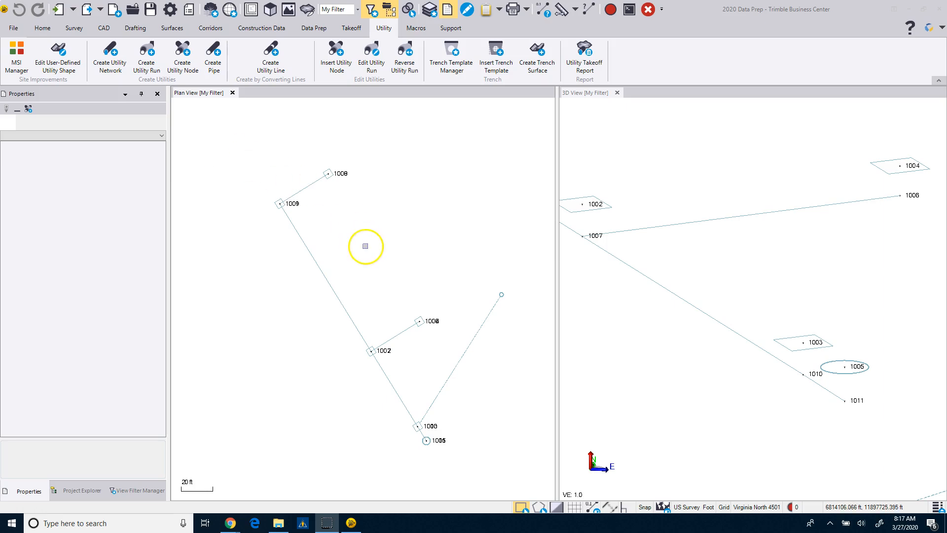
Create a utility category named Storm Sewer under Site Improvements in the Material and Site Improvement Manager
click(16, 55)
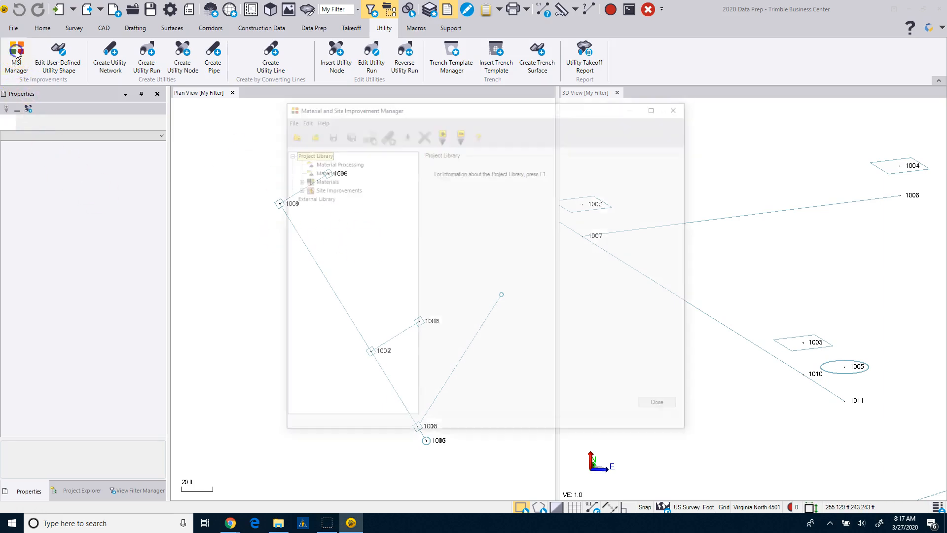
click(321, 189)
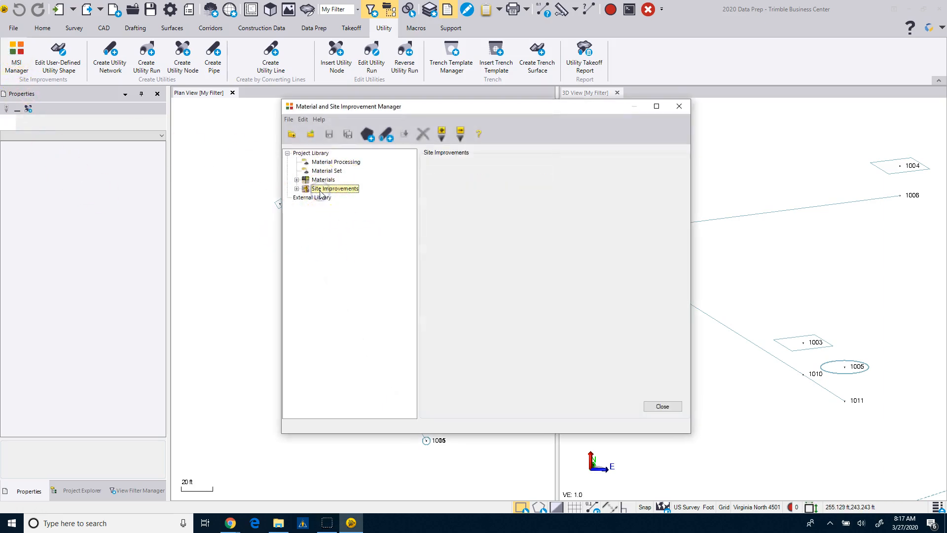
click(296, 189)
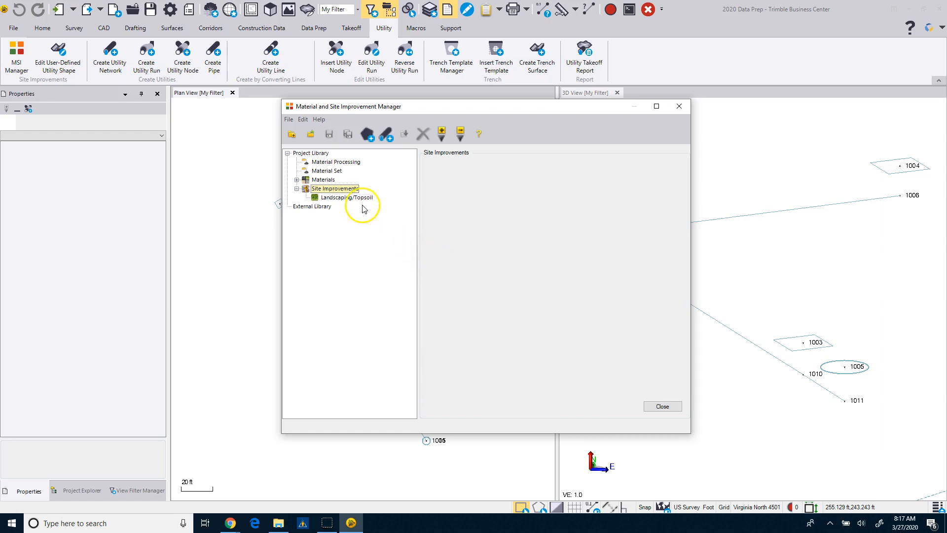
click(385, 135)
text(Storm Sewer)
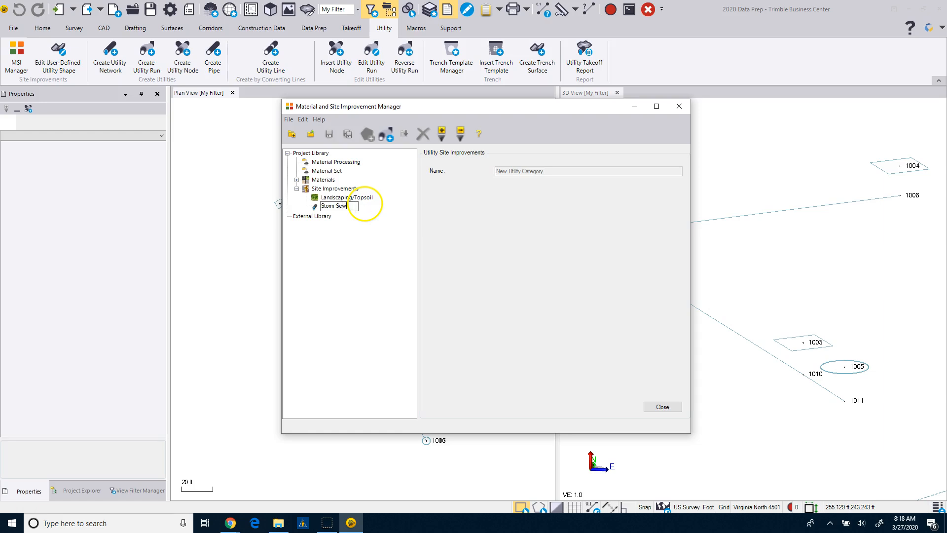
click(360, 233)
Add a junction box object named Combine Inlet to the Storm Sewer category
right_click(340, 210)
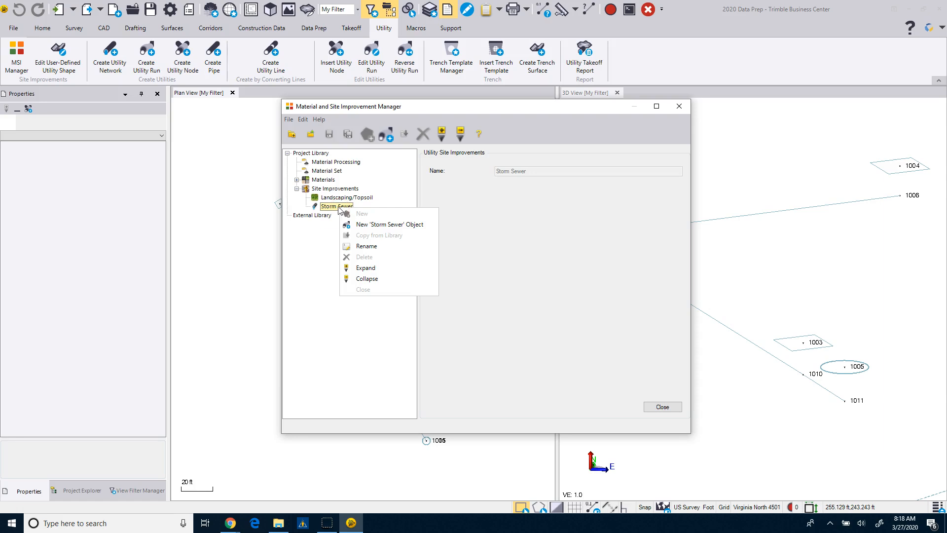
click(386, 225)
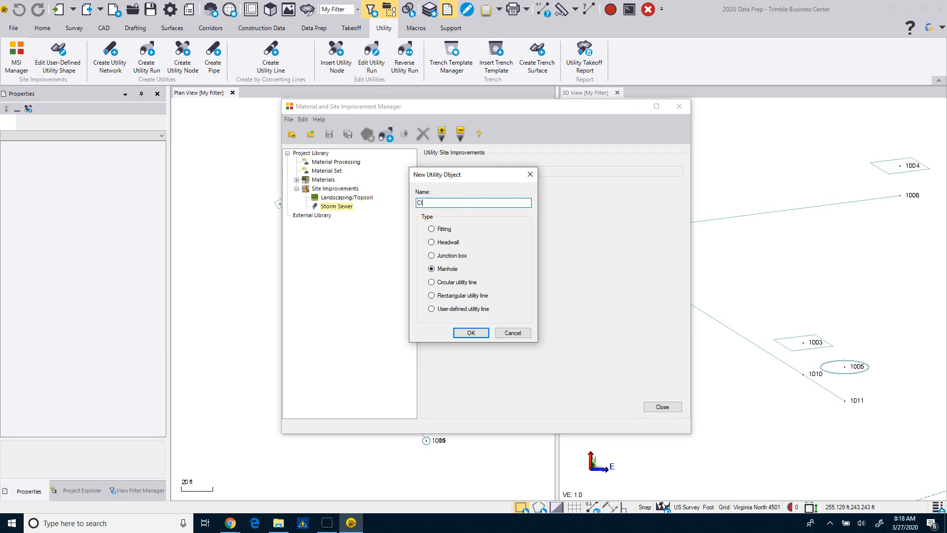
text(Combine IN)
key(BackSpace)
key(BackSpace)
key(BackSpace)
text(nlet)
click(432, 256)
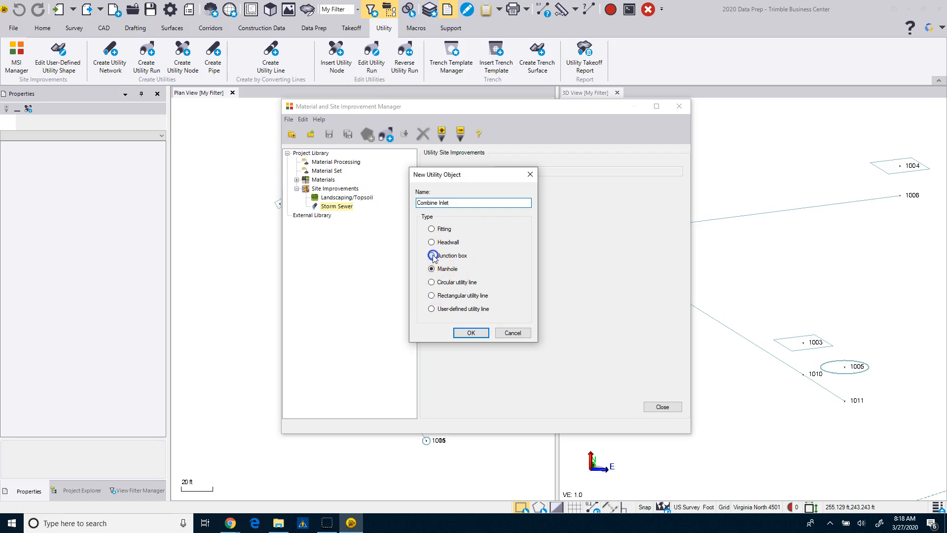
click(470, 333)
Set the Combine Inlet's length and width to 48 inches and its thickness to 4 inches
click(548, 199)
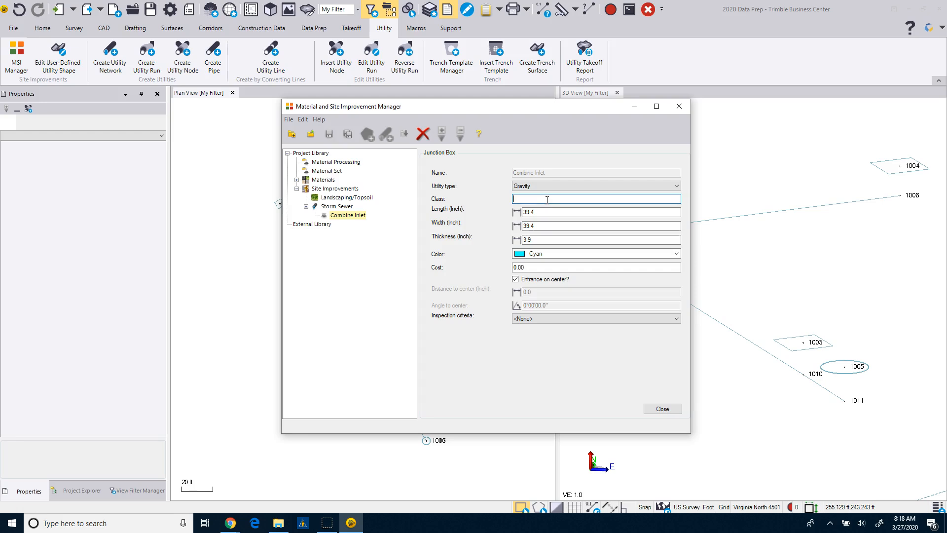
click(507, 216)
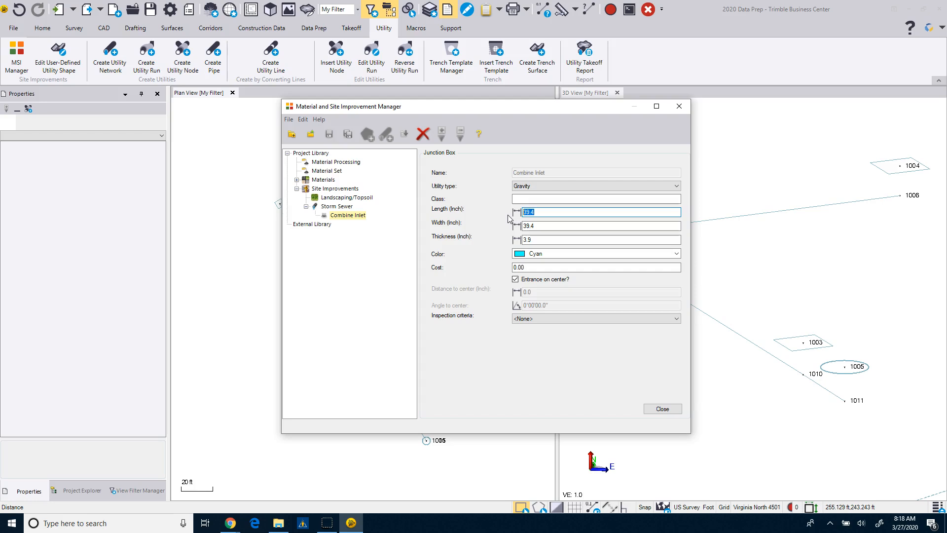
text(48.0)
key(Tab)
text(48.0)
key(Tab)
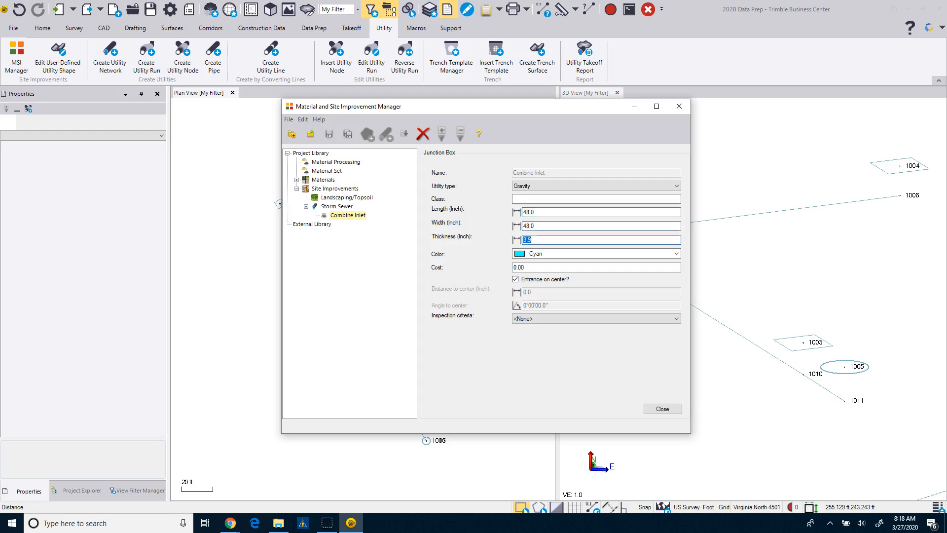
text(4)
key(Tab)
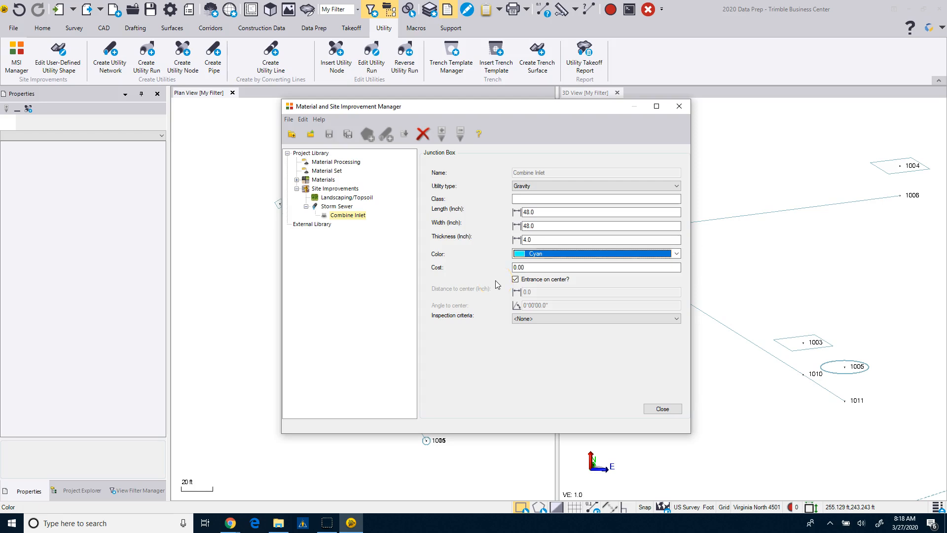
Add a manhole object named STMH to the Storm Sewer category
click(353, 269)
right_click(336, 206)
click(356, 225)
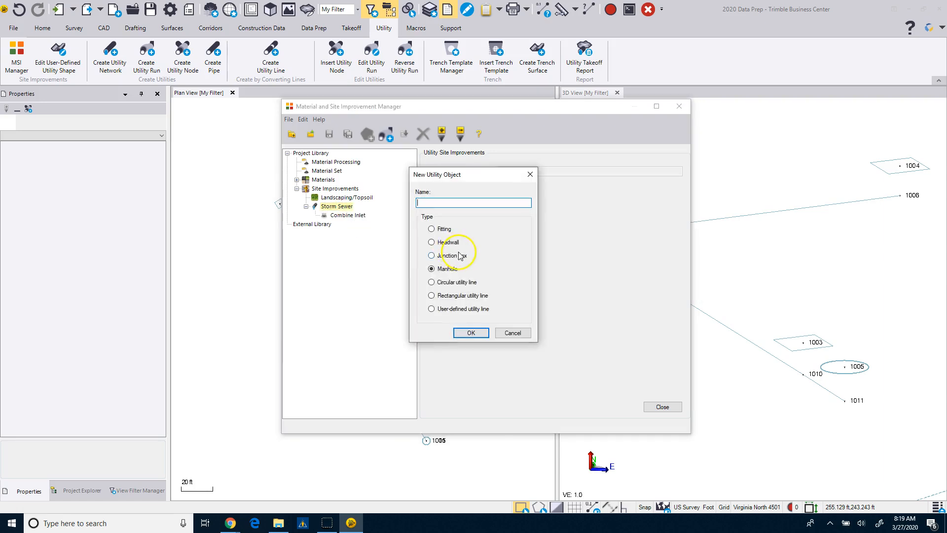
text(STMH)
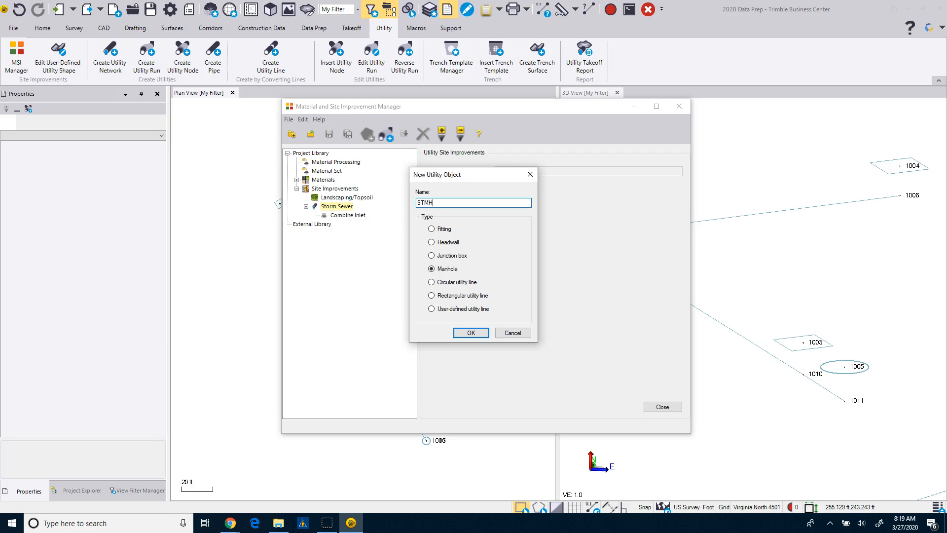
click(464, 333)
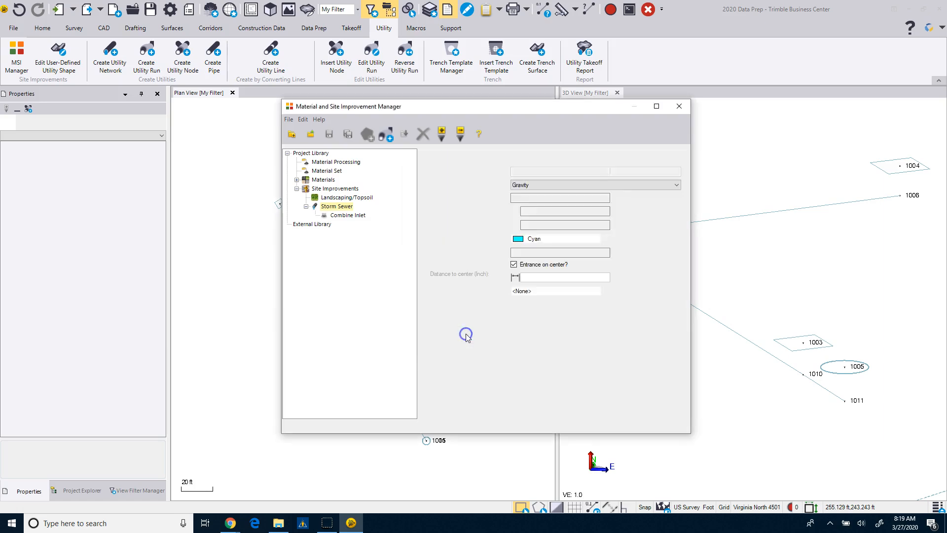
Set the STMH manhole's diameter to 48 inches and its thickness to 4 inches
double_click(528, 211)
text(4)
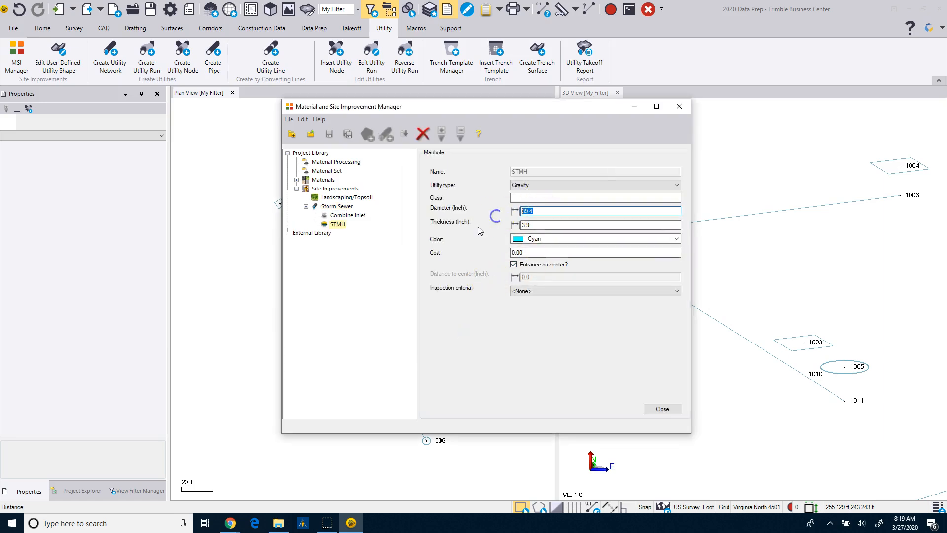
text(8)
click(529, 226)
drag(530, 225, 517, 230)
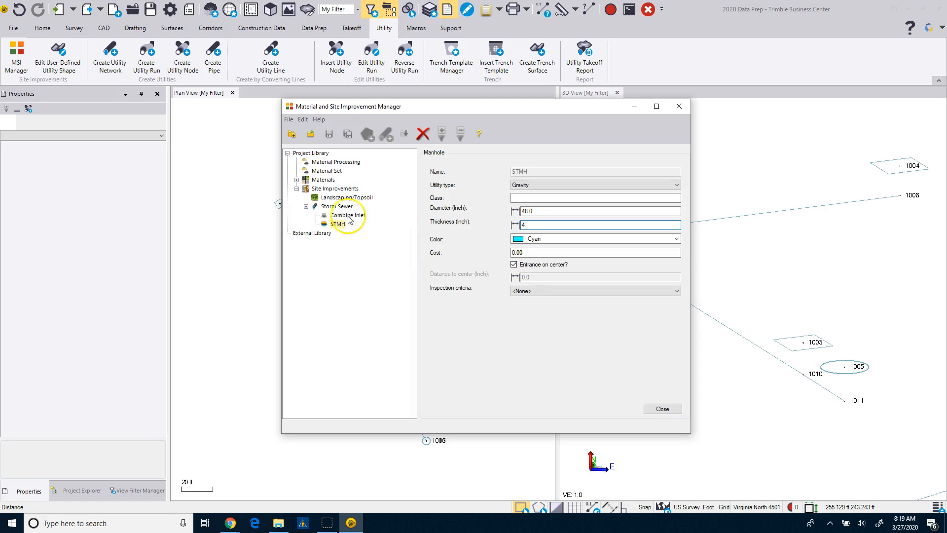
Add a circular utility line object named 18in RCP to the Storm Sewer category
right_click(340, 206)
click(371, 223)
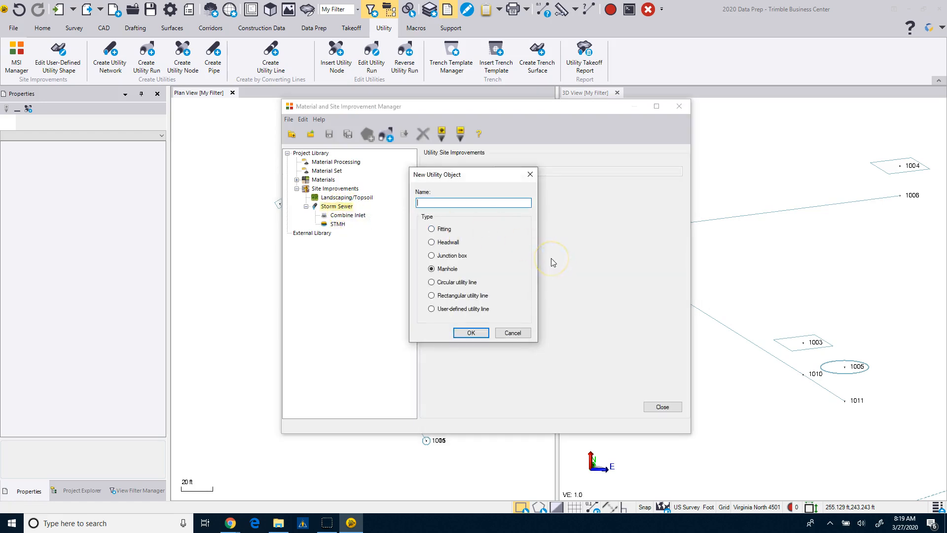
text(18in RCP)
click(433, 285)
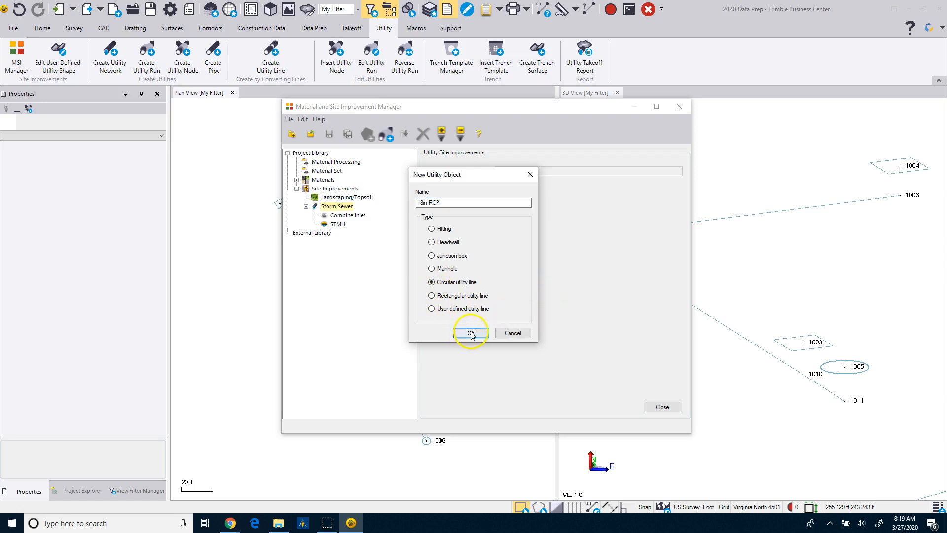
click(470, 332)
Set the 18in RCP pipe's material to Concrete and its class to III
click(525, 196)
text(Concrete)
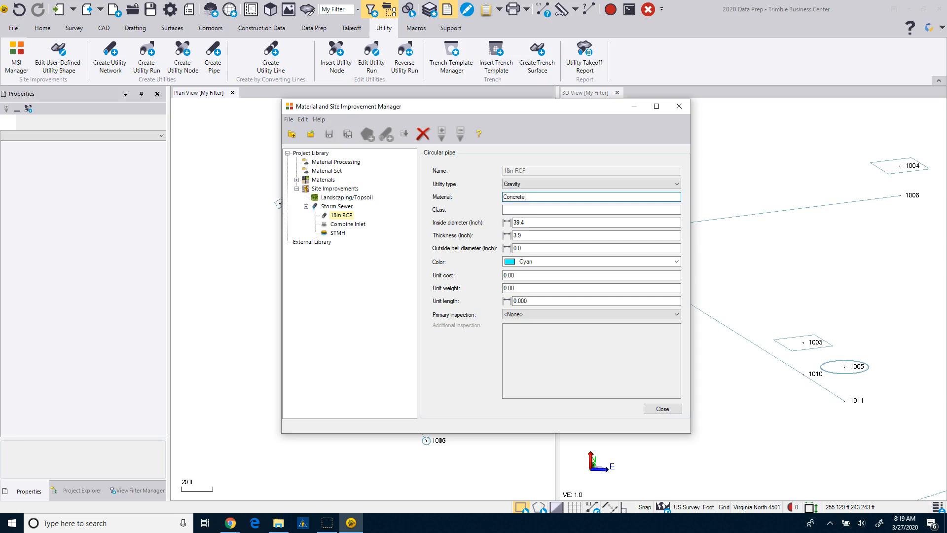
key(BackSpace)
key(BackSpace)
key(BackSpace)
text(ret)
click(591, 210)
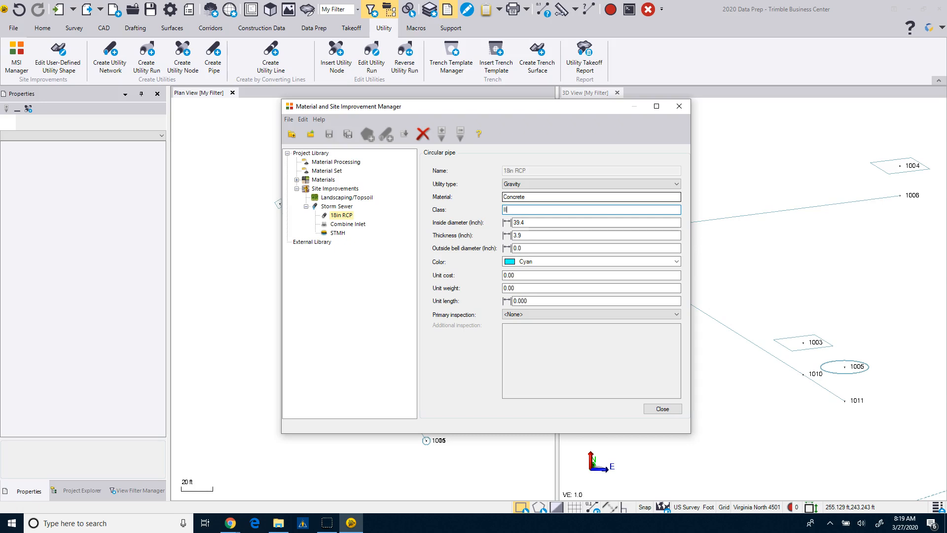
key(Tab)
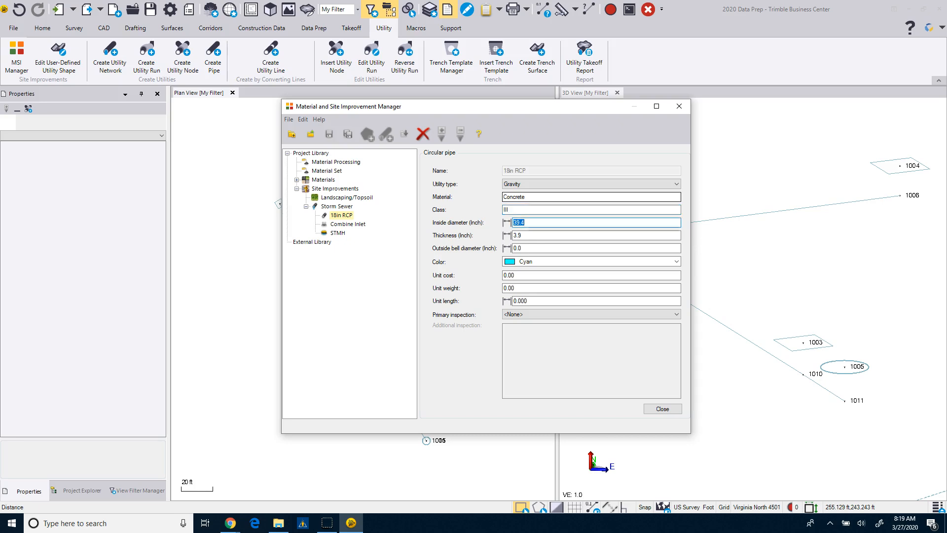
Give the 18in RCP pipe an 18-inch inside diameter, 2-inch thickness and 20-inch outside bell diameter, and close the manager
text(18)
key(Tab)
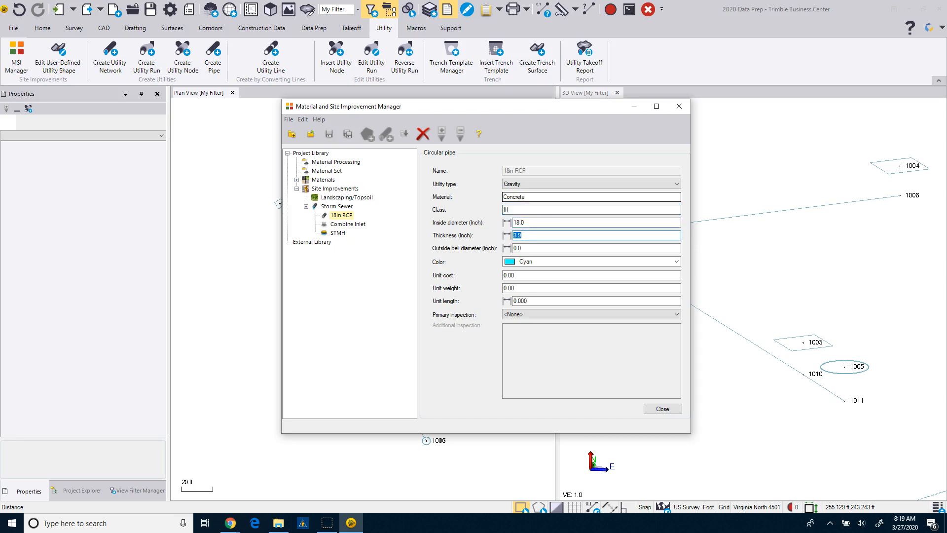
text(2)
key(Tab)
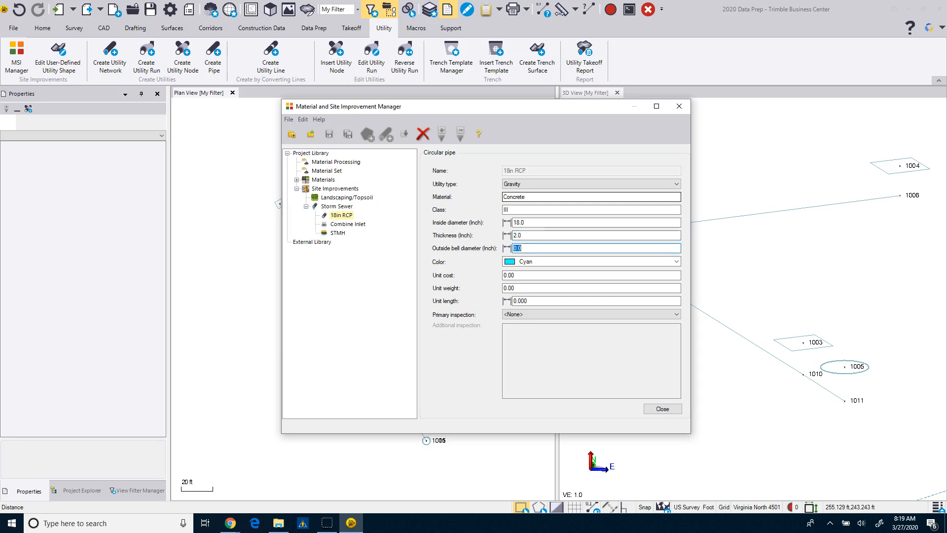
text(20)
key(Tab)
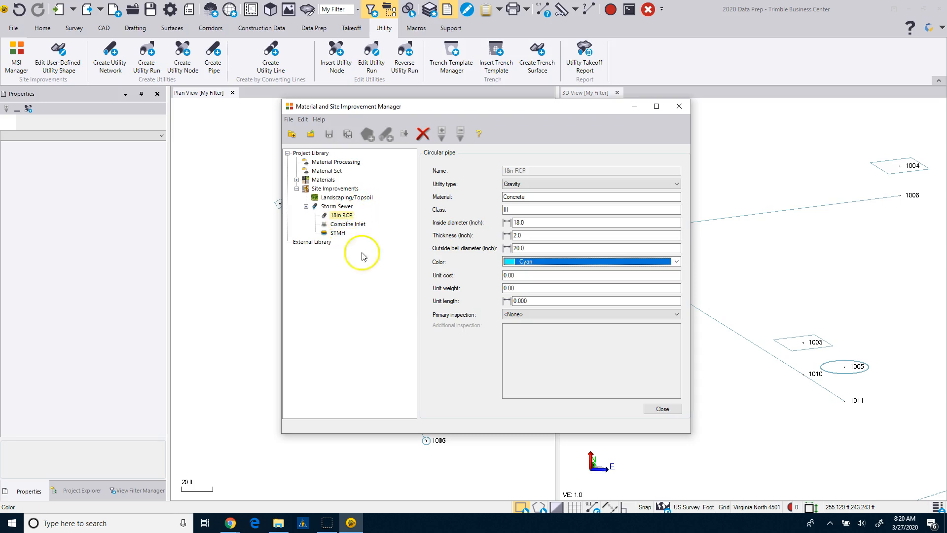
click(662, 408)
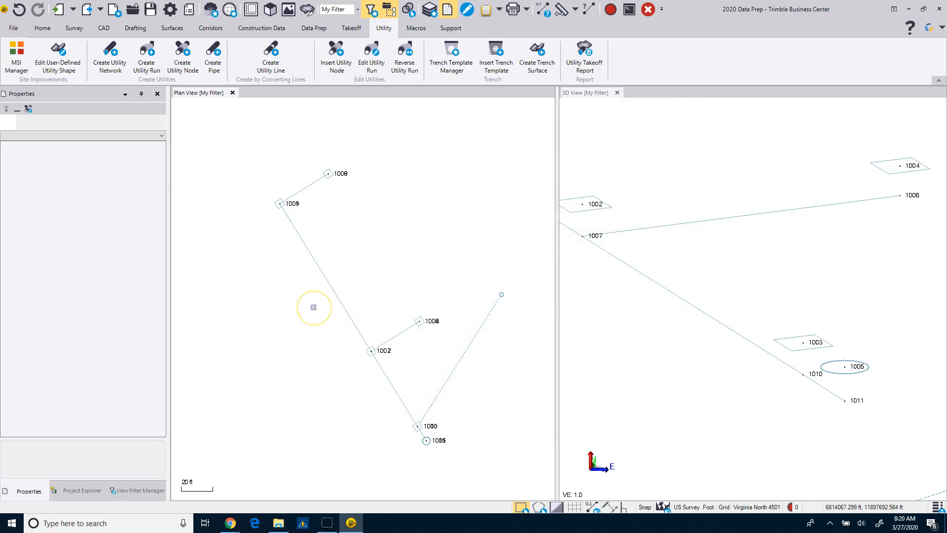
Start the Create Utility Line command and define a new utility network named Storm Sewer Main Run
scroll(314, 307, down, 2)
scroll(320, 300, up, 3)
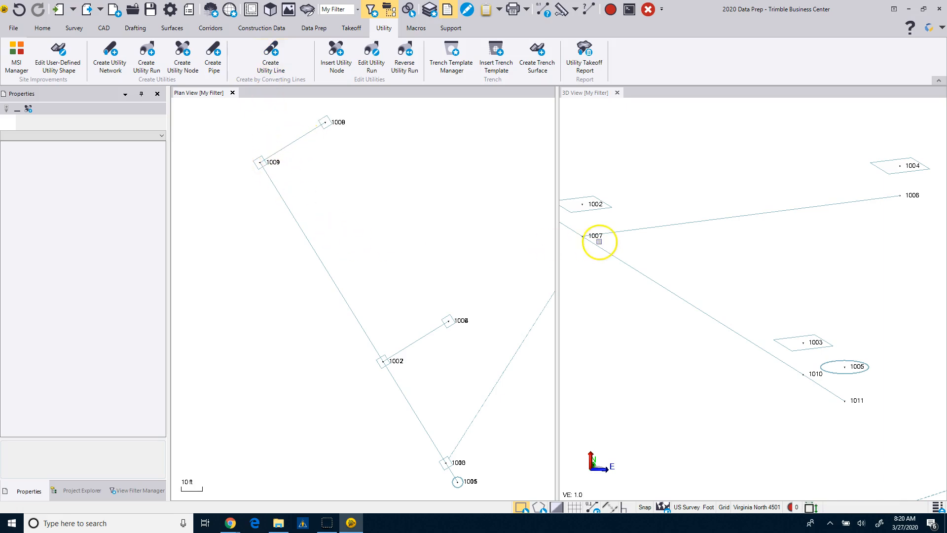
click(274, 55)
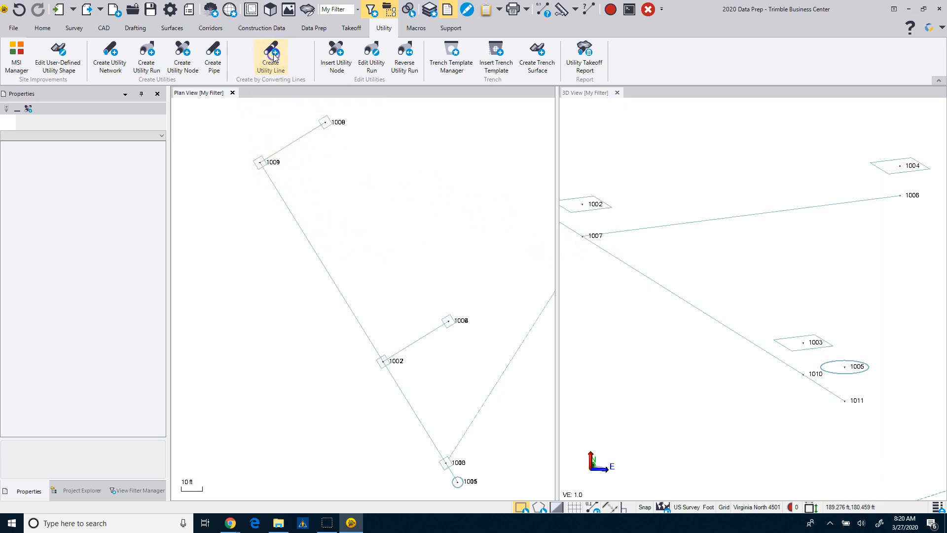
click(831, 151)
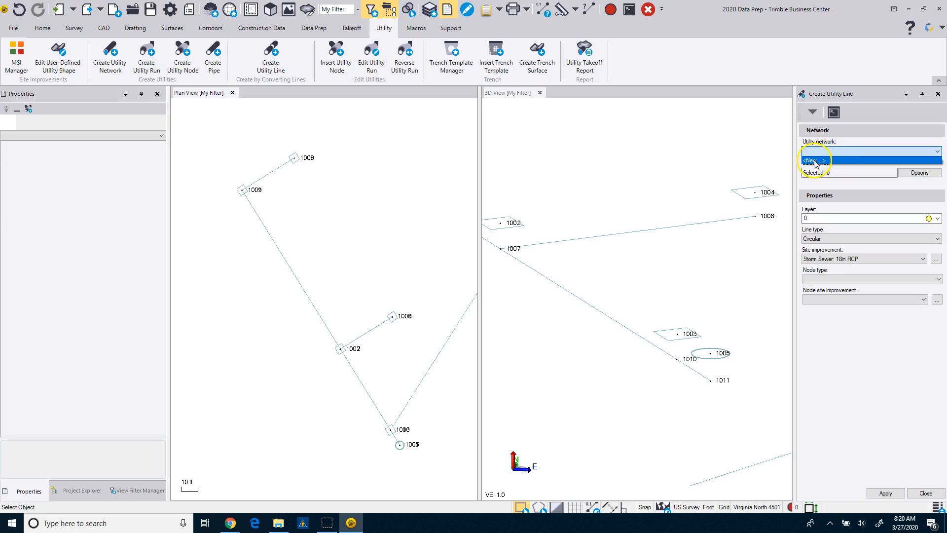
click(815, 161)
text(Storm Sewe)
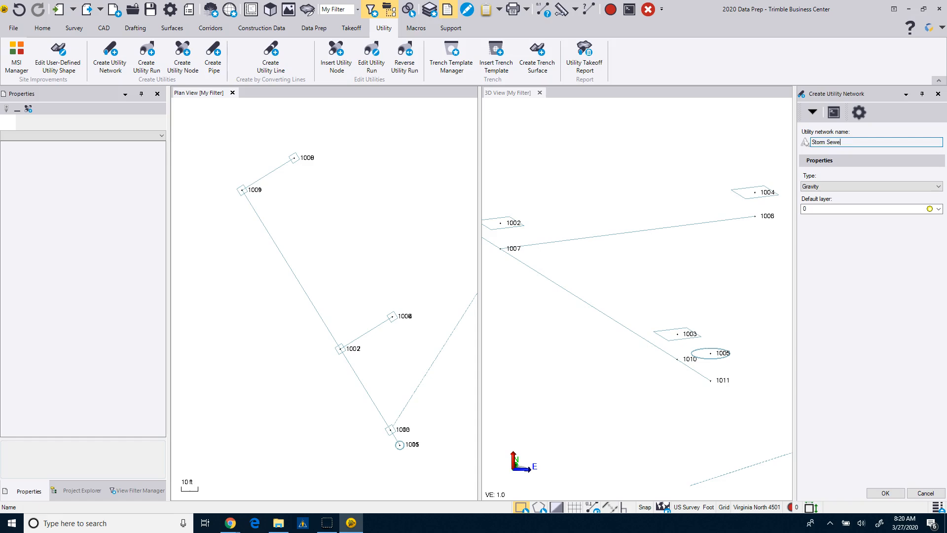
text(r Main Run)
Create a new default layer for the network named STK-Storm Sewer -3D with color 129, 182, 196
click(829, 210)
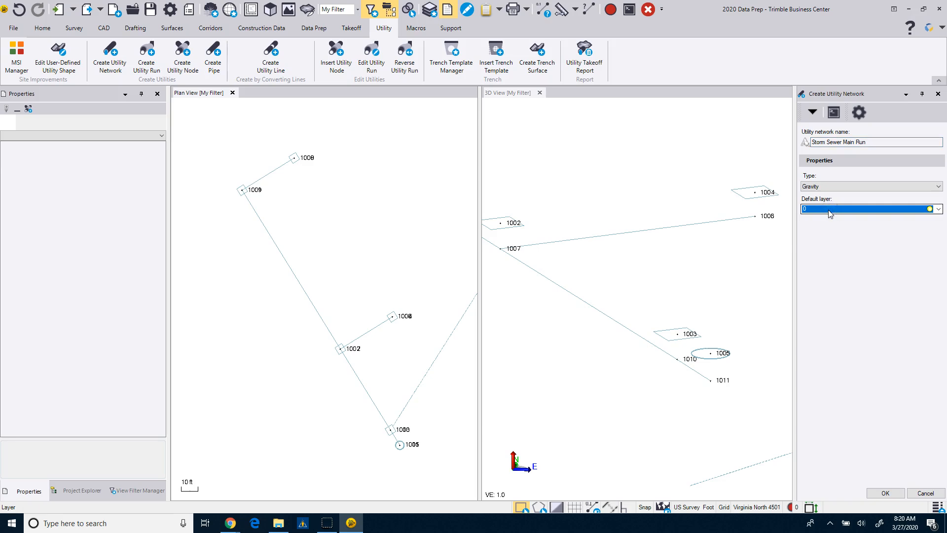
click(829, 211)
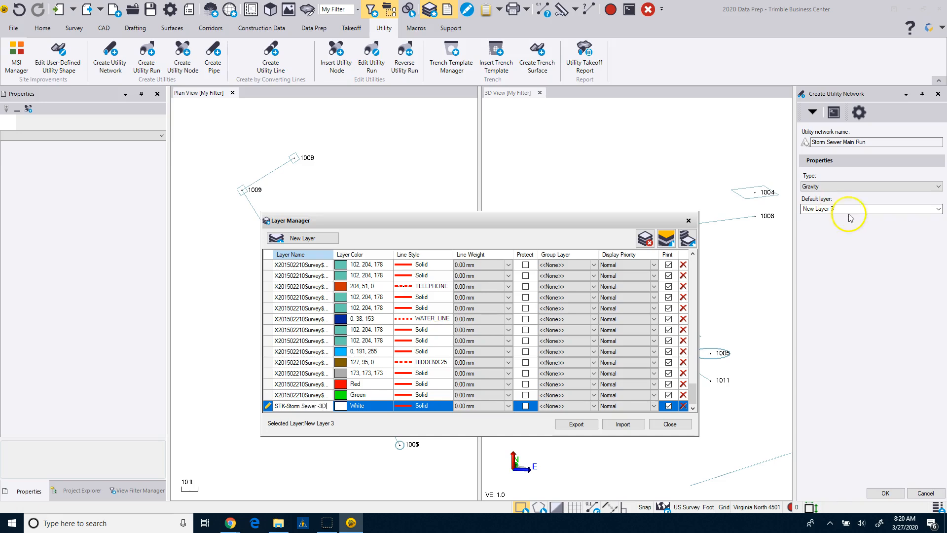
click(384, 406)
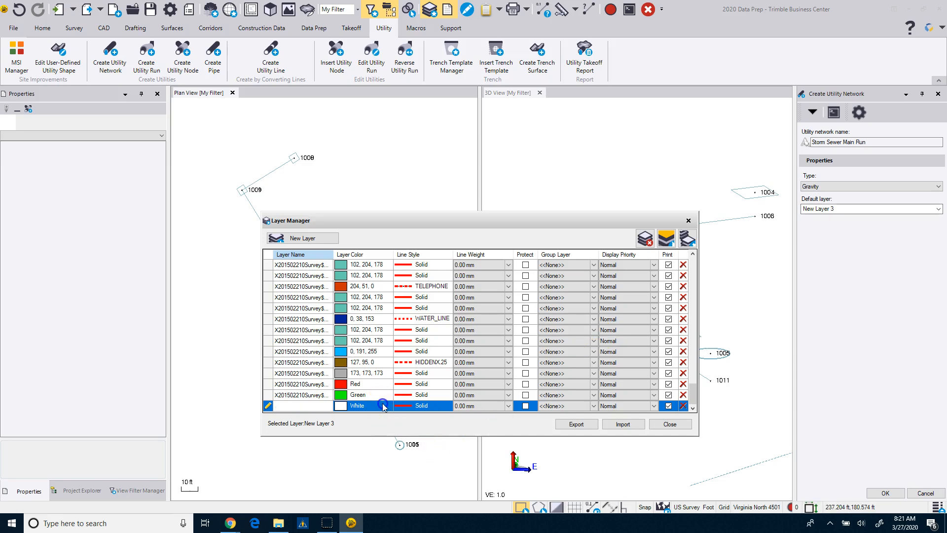
click(387, 406)
scroll(388, 436, down, 5)
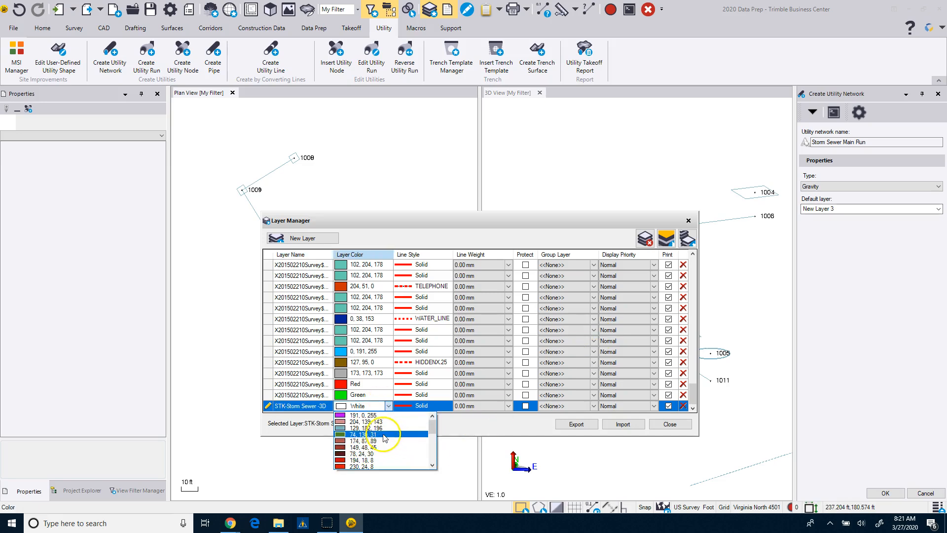
click(380, 427)
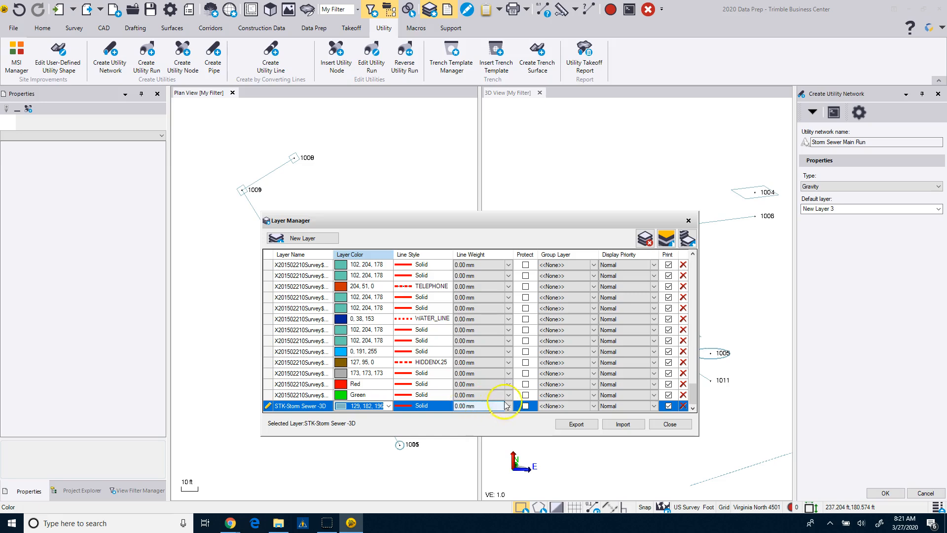
Protect the STK-Storm Sewer -3D layer, assign it to the Utilities group layer, and create the Storm Sewer Main Run network
click(525, 412)
click(585, 413)
click(593, 406)
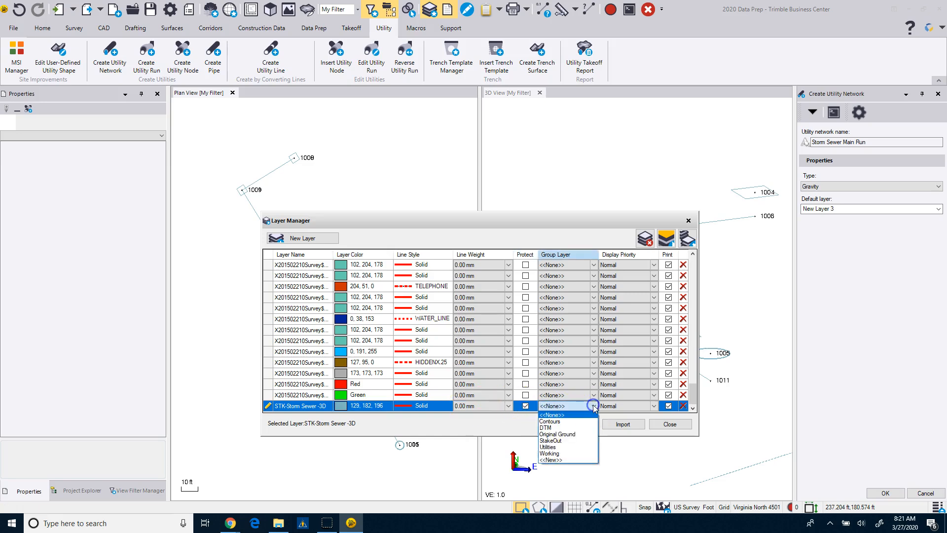
click(567, 447)
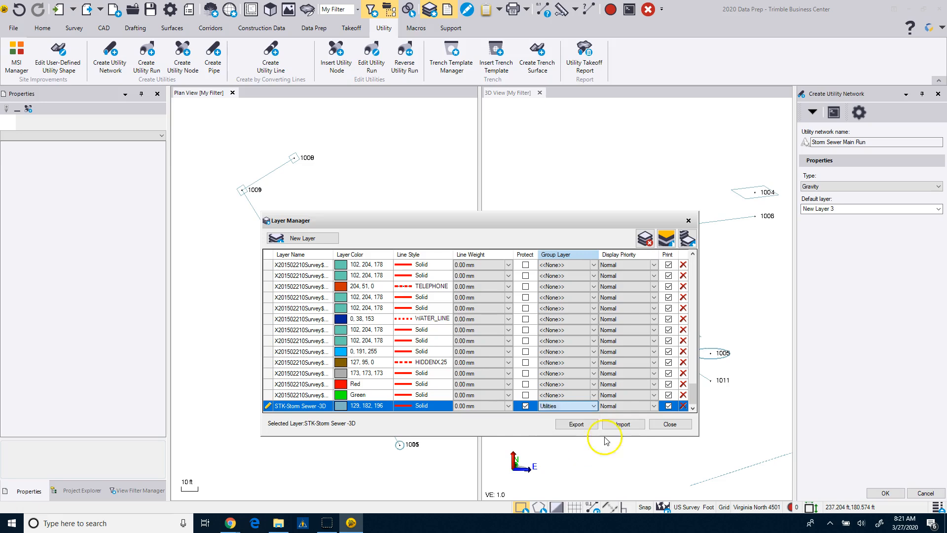
click(661, 424)
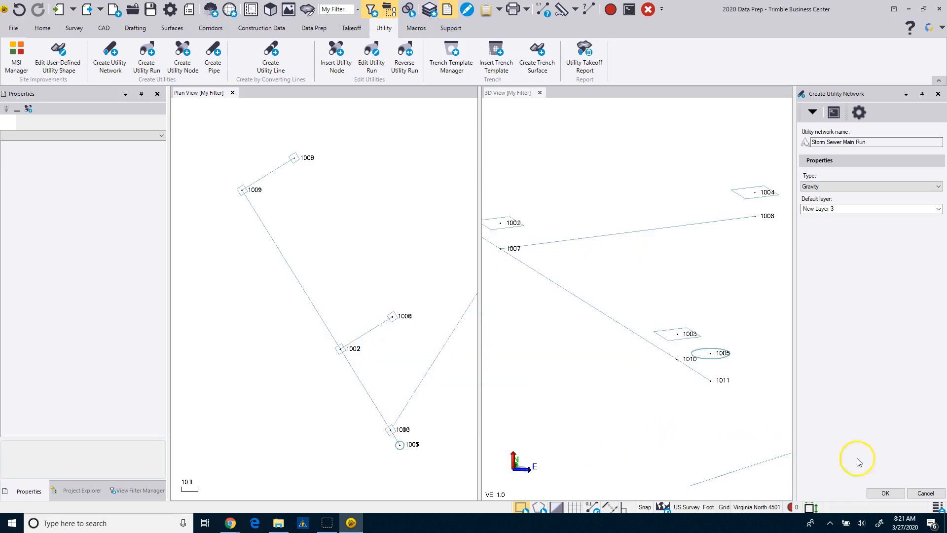
click(885, 493)
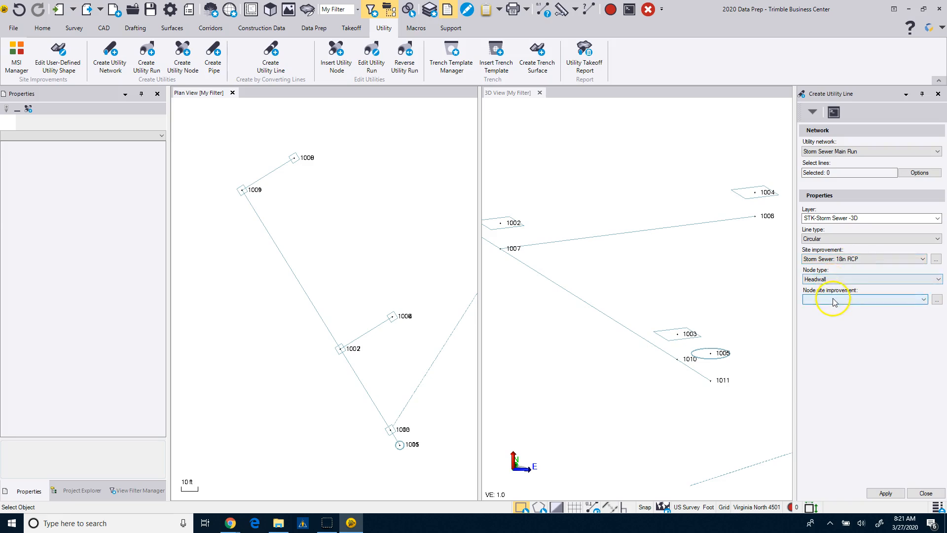
Set the node type to Junction Box with the Combine Inlet site improvement, and convert the main storm line into an 18in RCP utility line
click(831, 279)
click(827, 292)
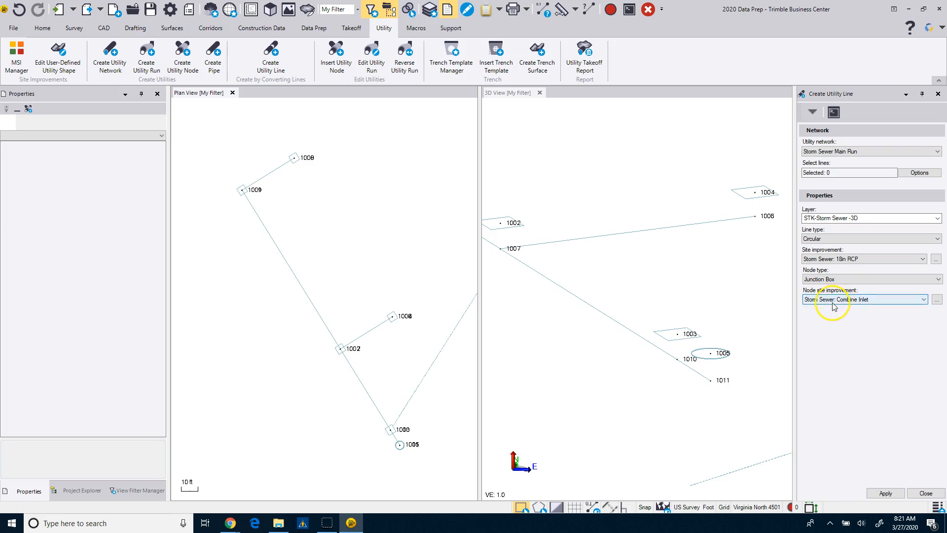
click(884, 493)
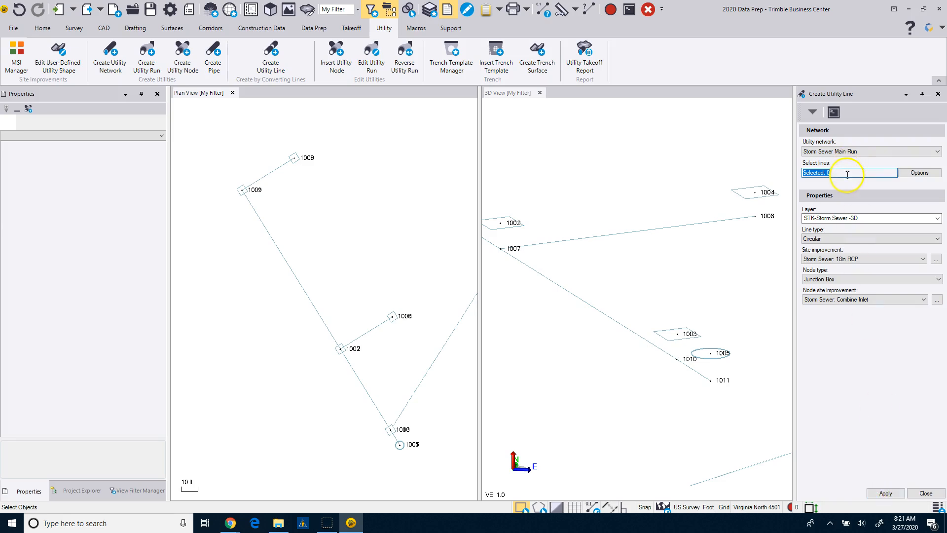
click(277, 247)
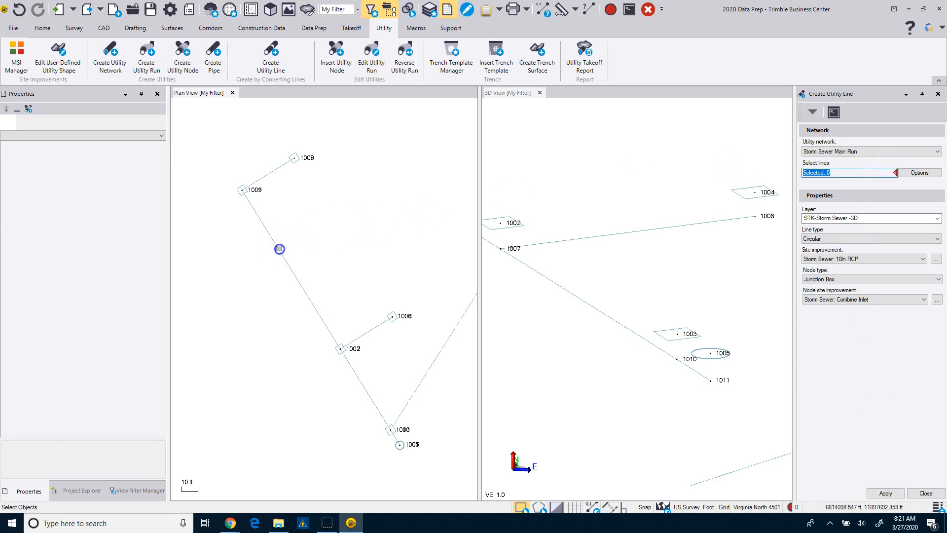
click(885, 493)
scroll(676, 424, down, 3)
scroll(679, 376, down, 1)
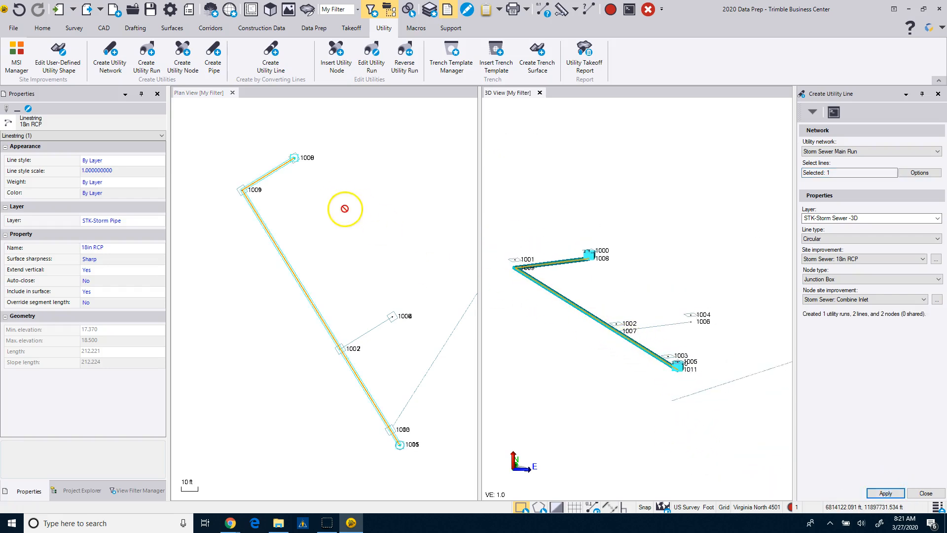
Insert a Junction Box node with Combine Inlet on the 18in RCP pipe at the corner point 1009, 36.00 along
scroll(275, 145, up, 5)
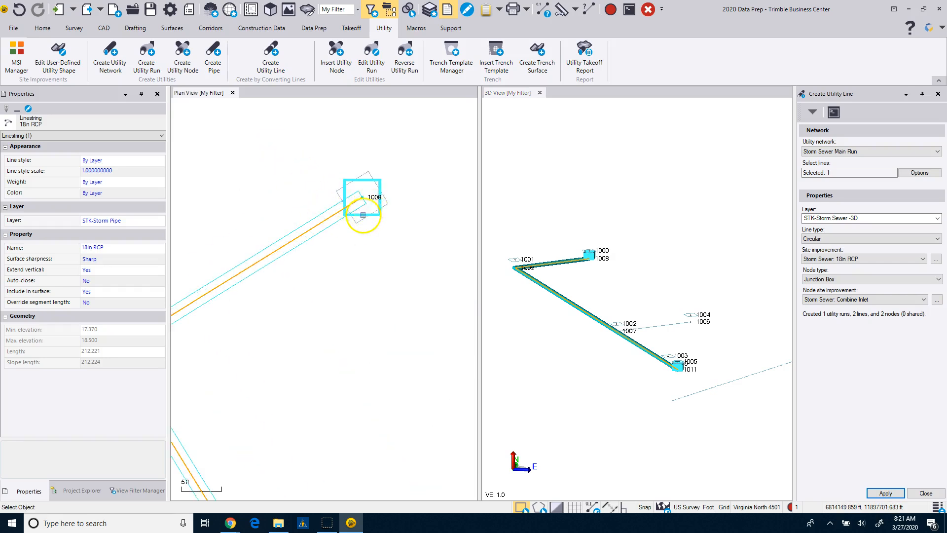
scroll(363, 215, down, 2)
scroll(356, 250, down, 1)
middle_drag(356, 249, 316, 207)
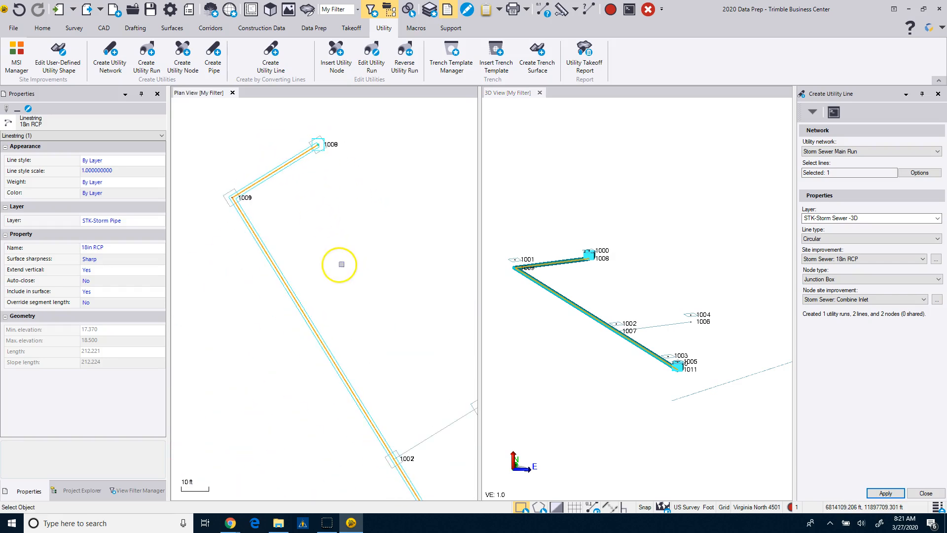
scroll(329, 337, down, 1)
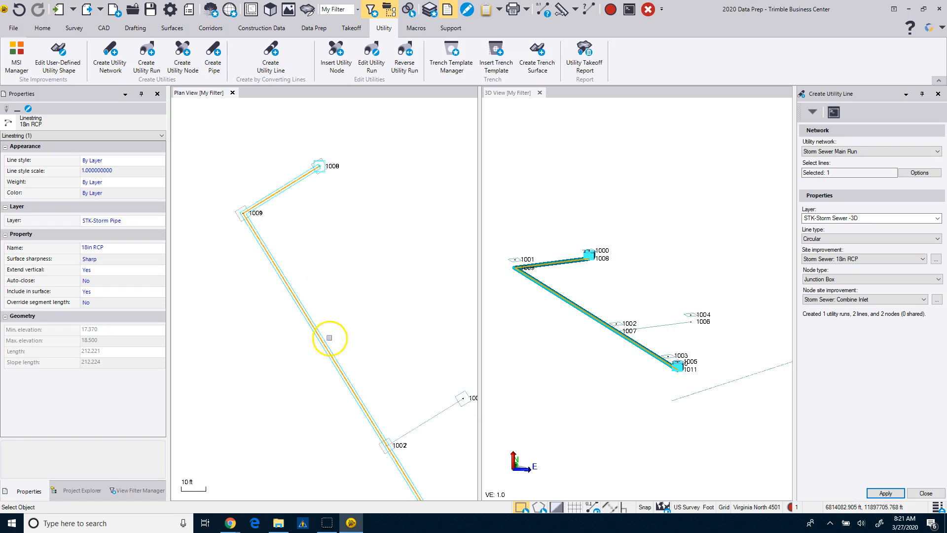
scroll(330, 337, down, 2)
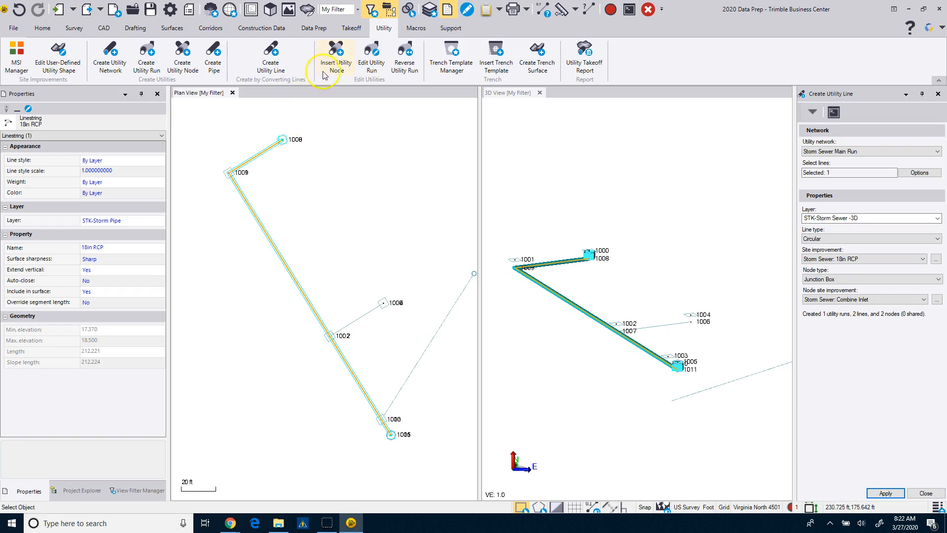
click(339, 61)
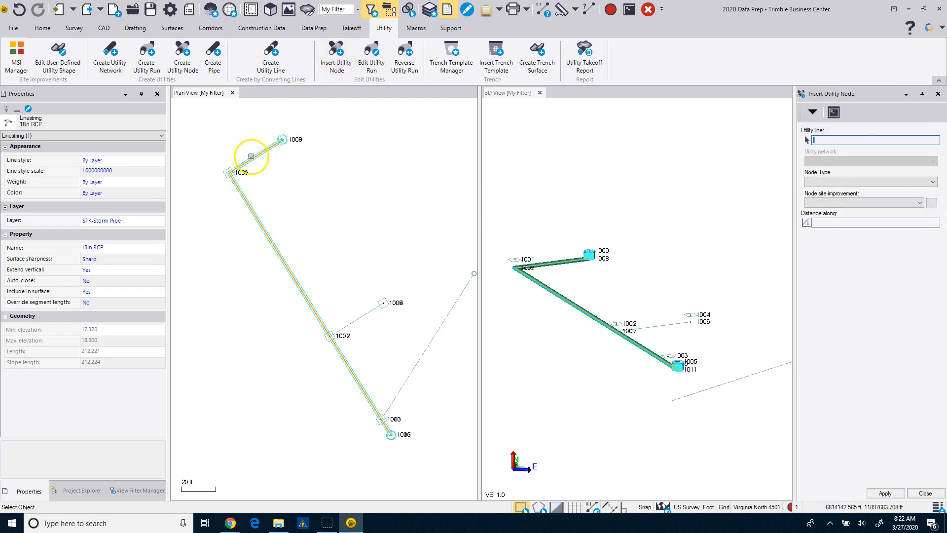
click(250, 156)
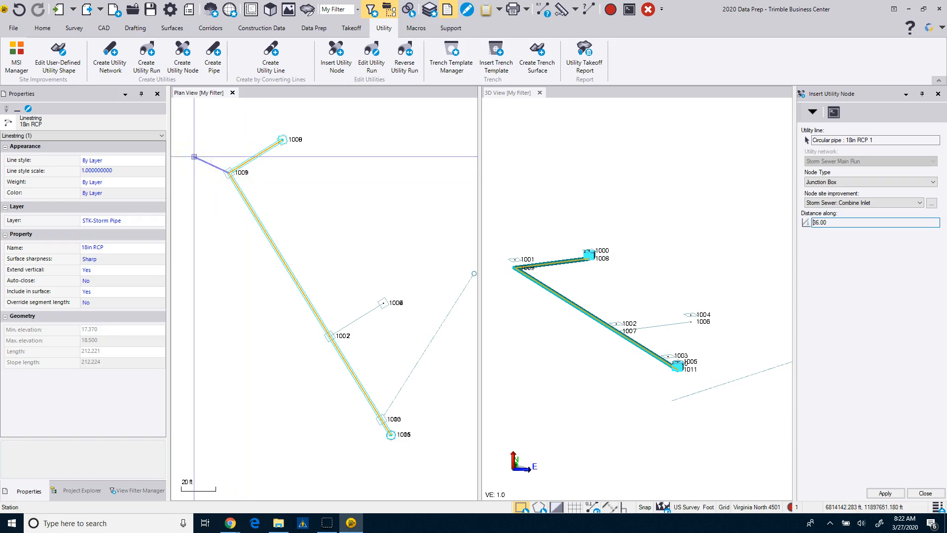
click(871, 496)
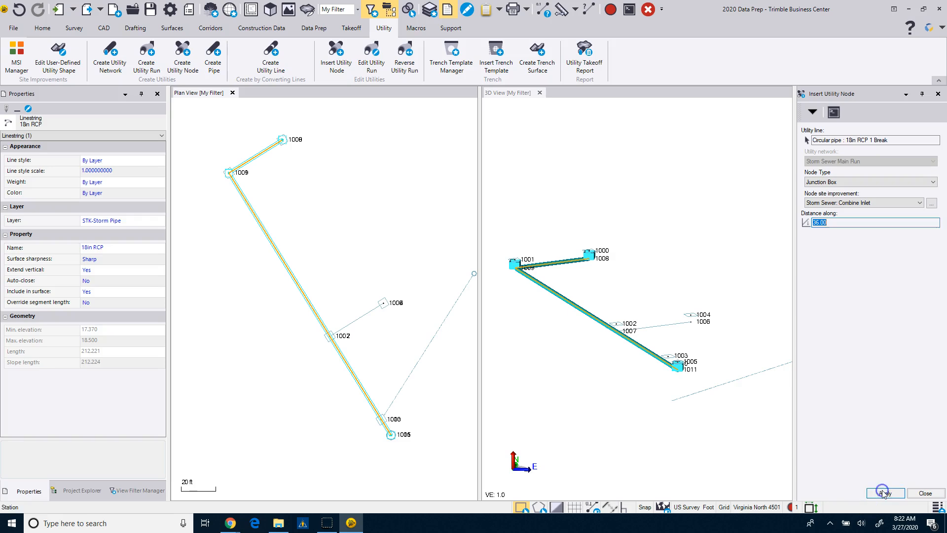
Insert another Combine Inlet junction box node at point 1002, 109.73 along the pipe
scroll(311, 355, up, 3)
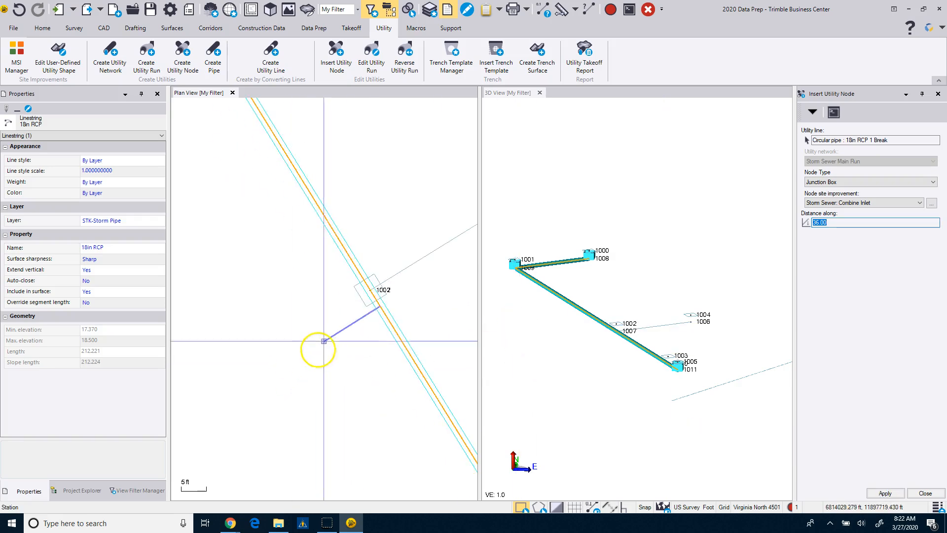
click(373, 288)
click(881, 492)
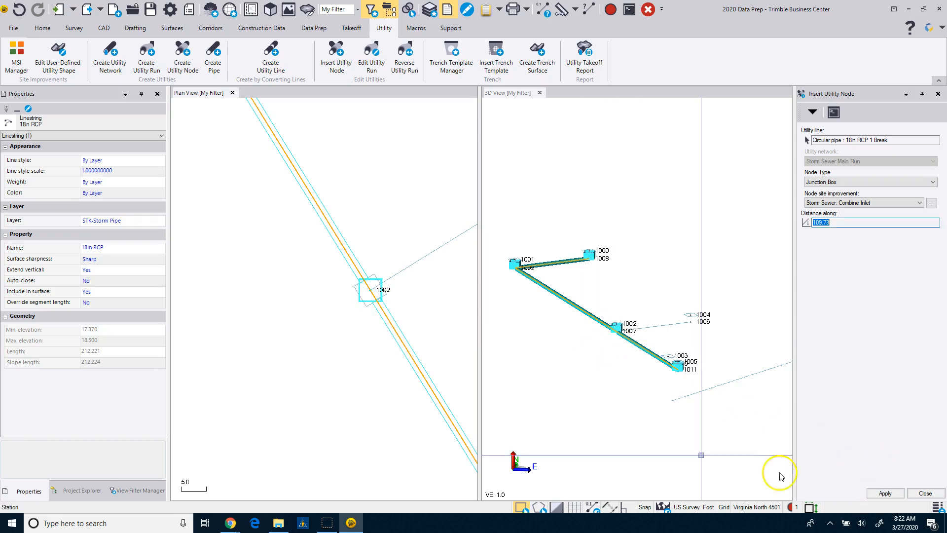
Pick the downstream pipe segment below point 1002 and insert a Combine Inlet junction box node at structure 1003, 56.00 along
scroll(501, 438, down, 3)
middle_drag(393, 396, 324, 309)
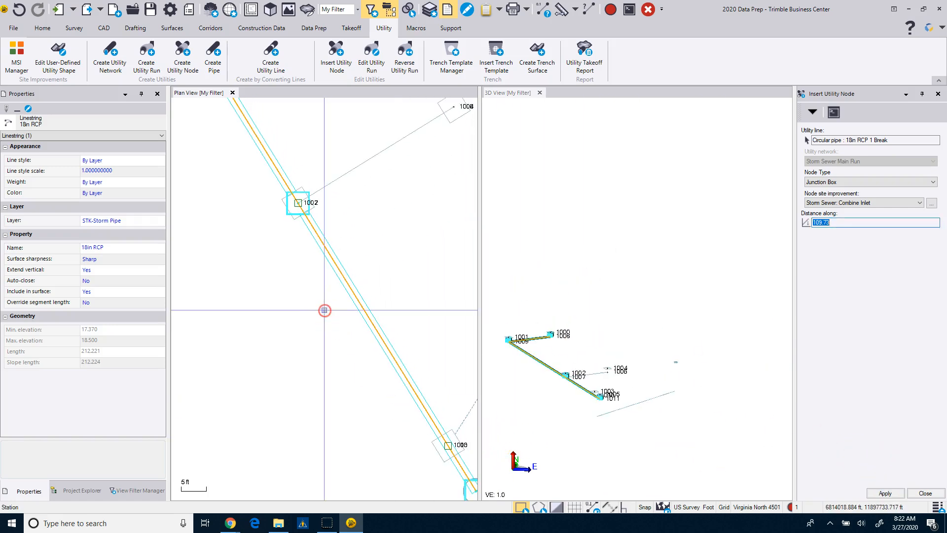
scroll(324, 310, down, 1)
middle_drag(438, 431, 352, 334)
scroll(352, 335, up, 4)
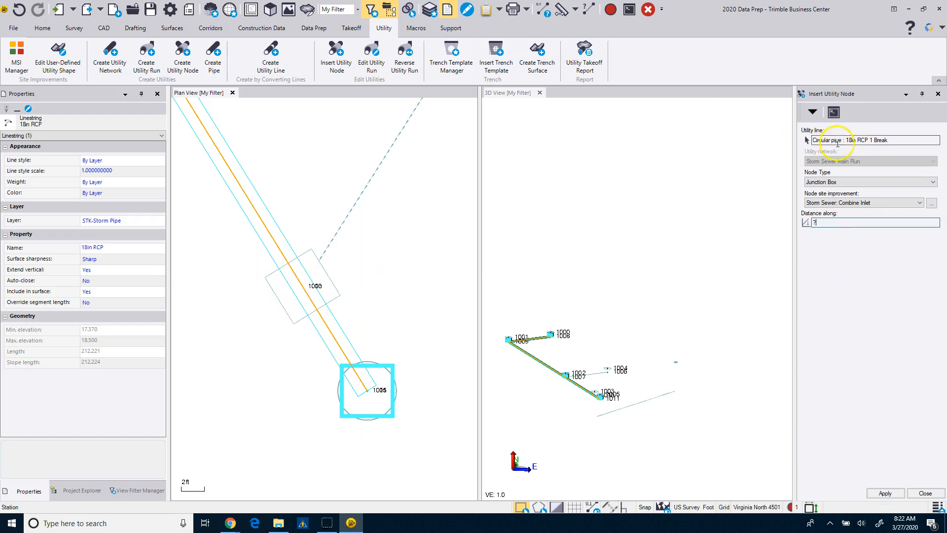
click(893, 141)
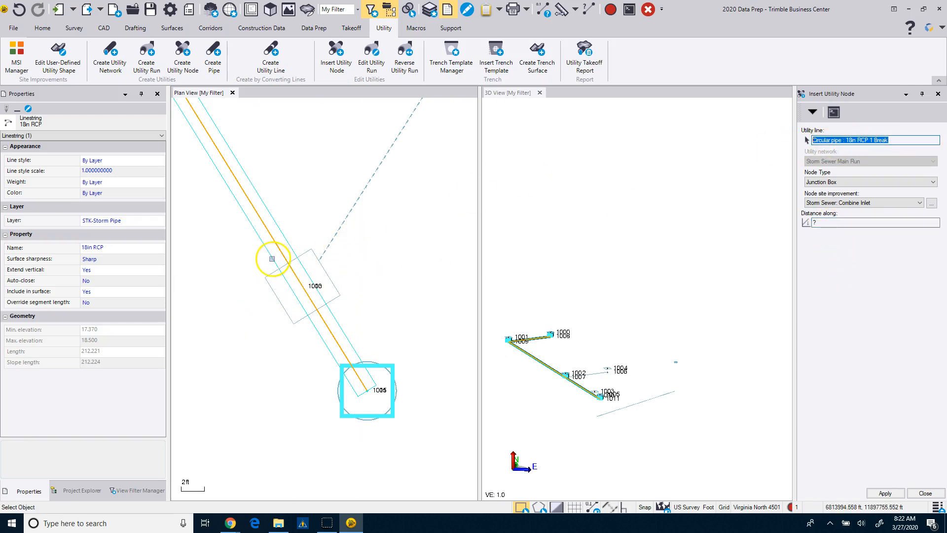
click(272, 259)
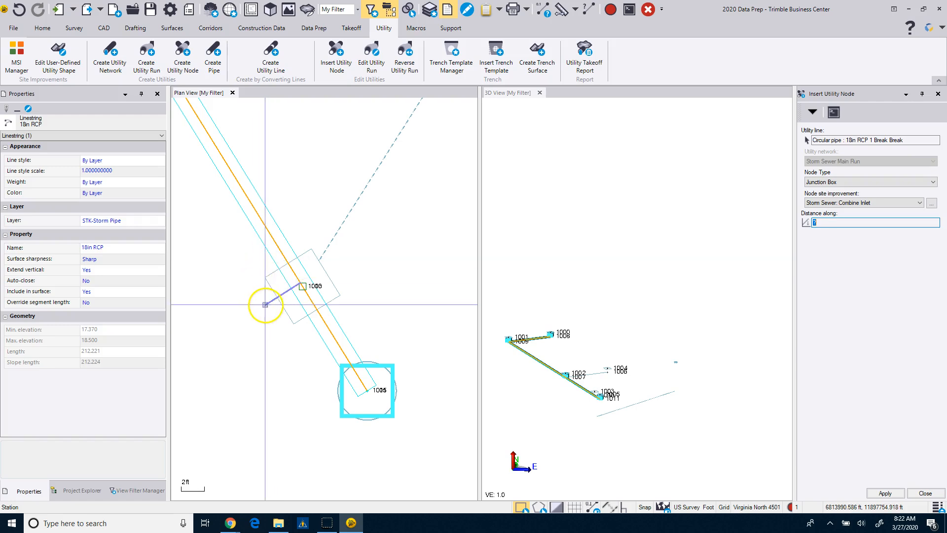
click(307, 289)
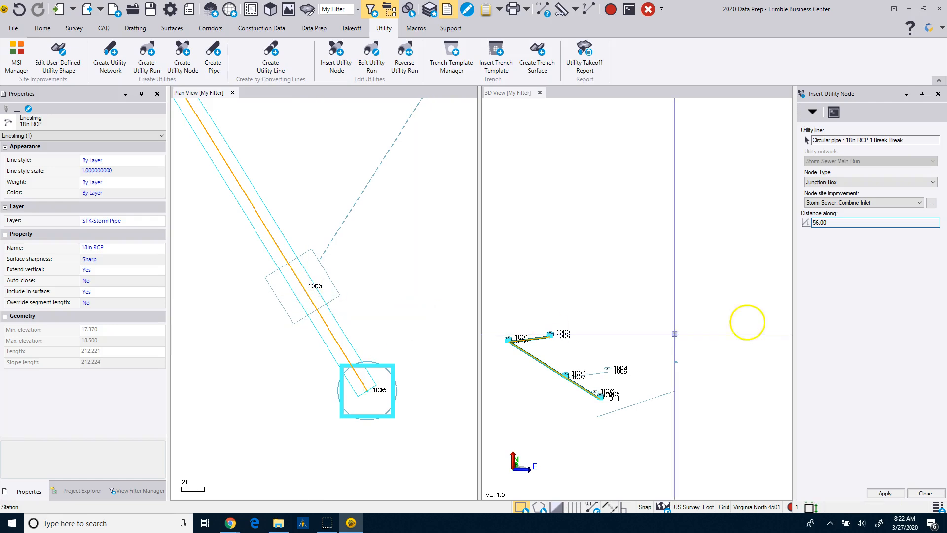
click(881, 493)
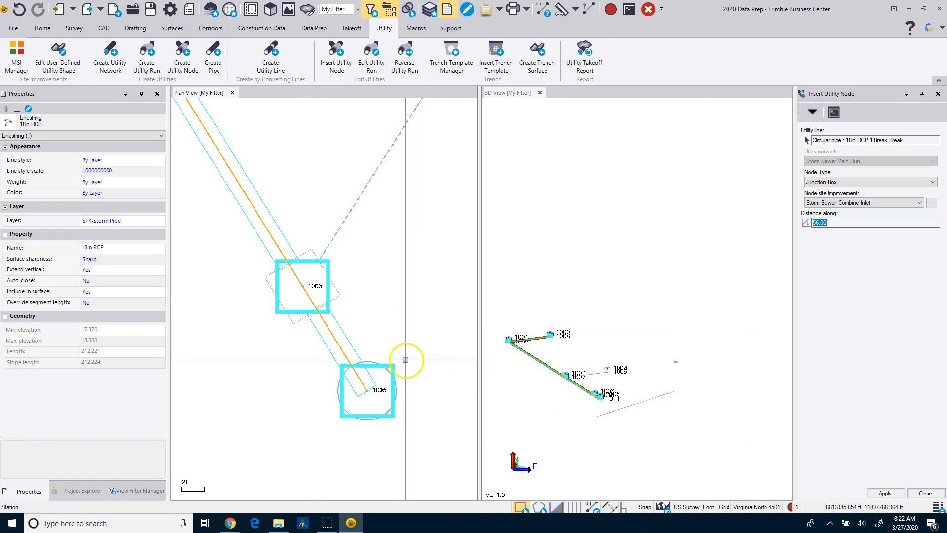
Convert the branch line between points 1002 and 1004 into an 18in RCP utility line in the same network, and close both utility commands
scroll(407, 364, down, 4)
scroll(406, 360, down, 6)
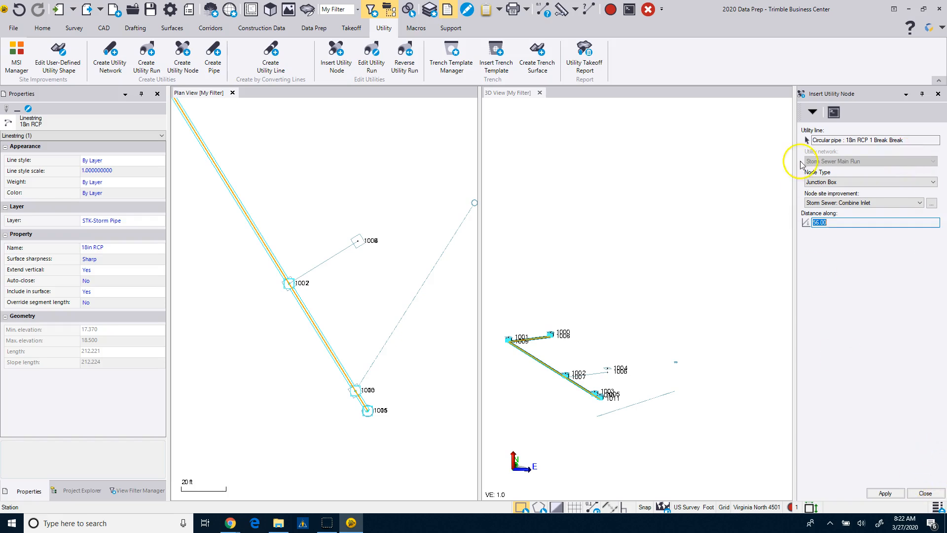
click(813, 113)
click(828, 133)
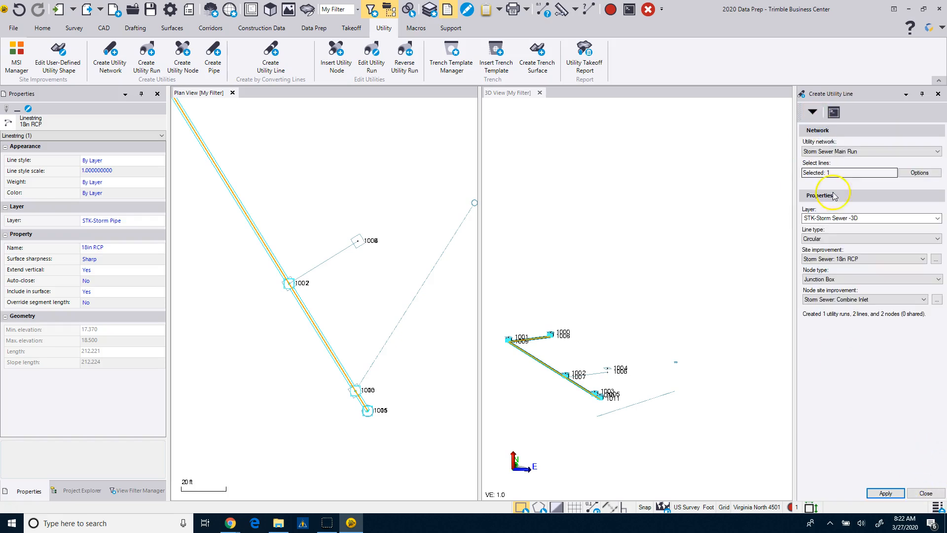
click(847, 174)
click(330, 257)
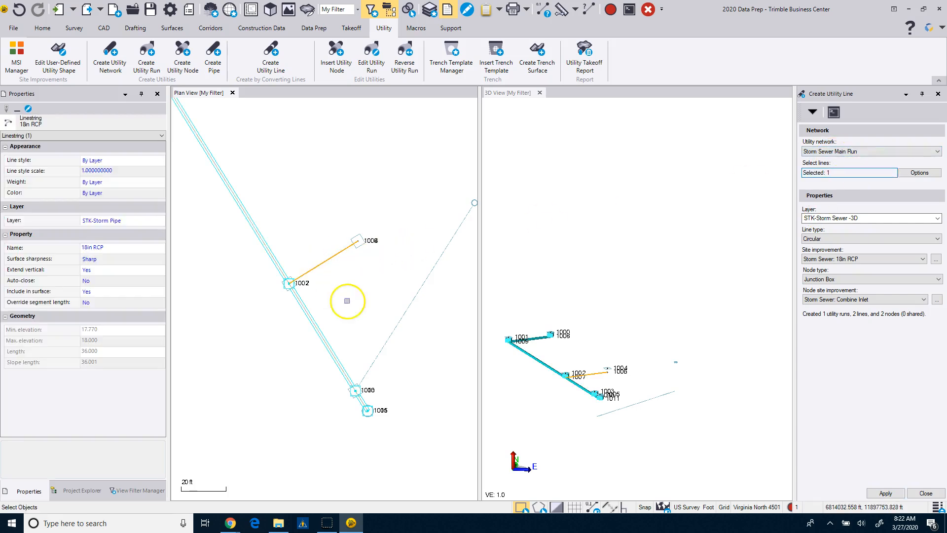
click(886, 493)
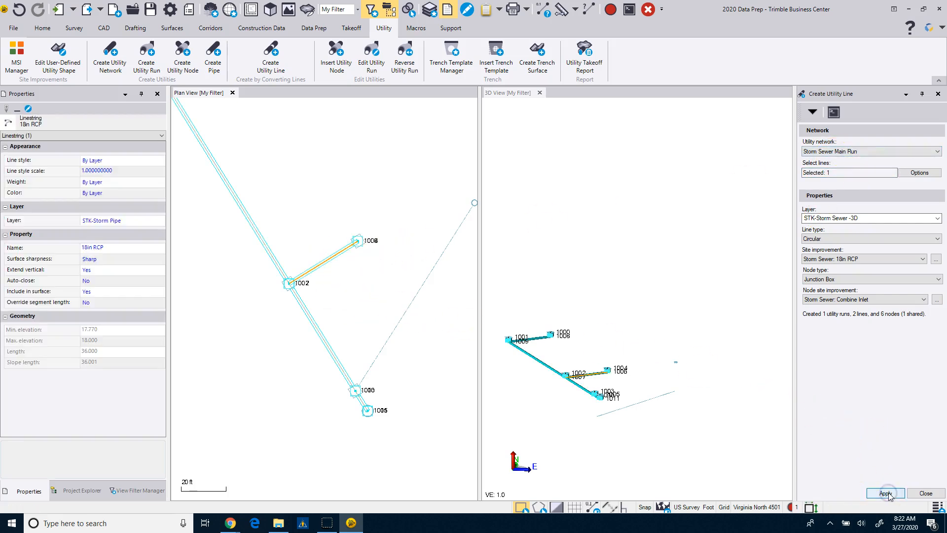
scroll(589, 377, up, 3)
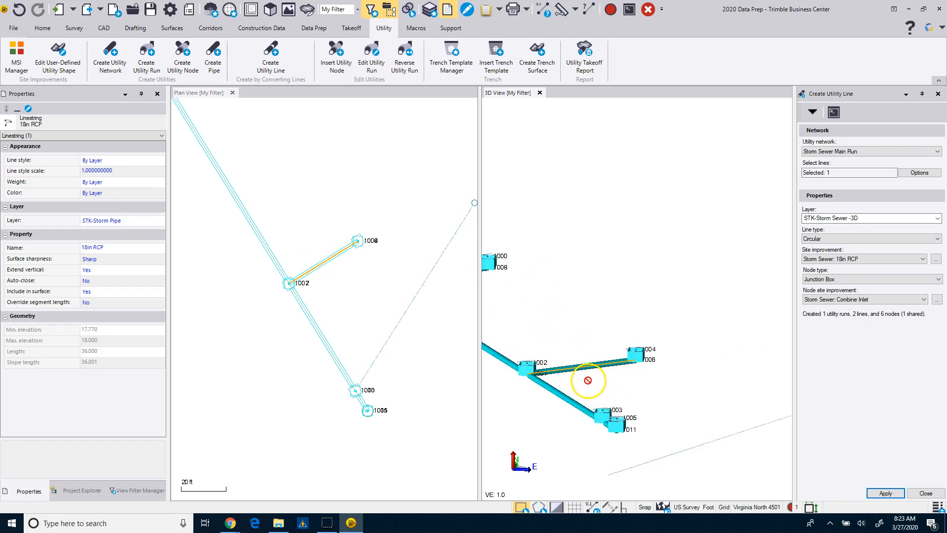
middle_drag(580, 375, 665, 341)
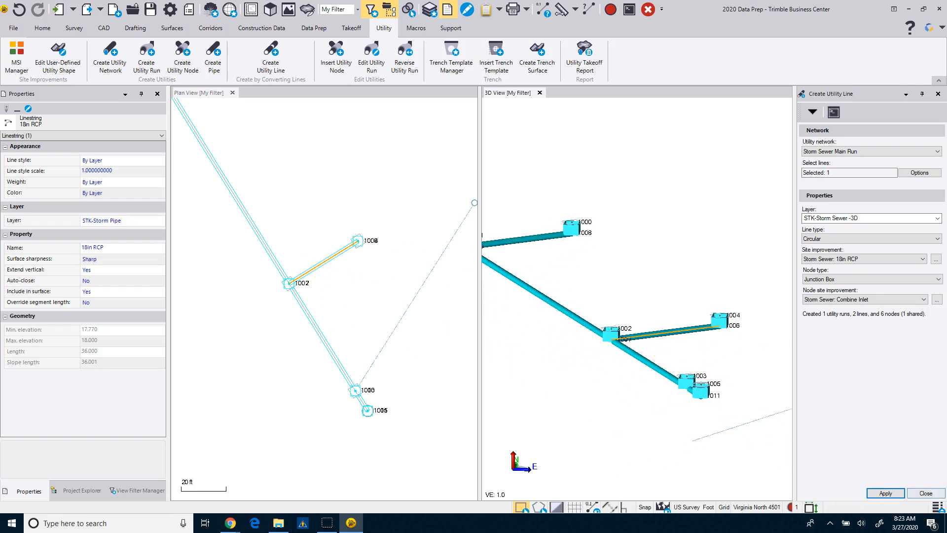
click(937, 496)
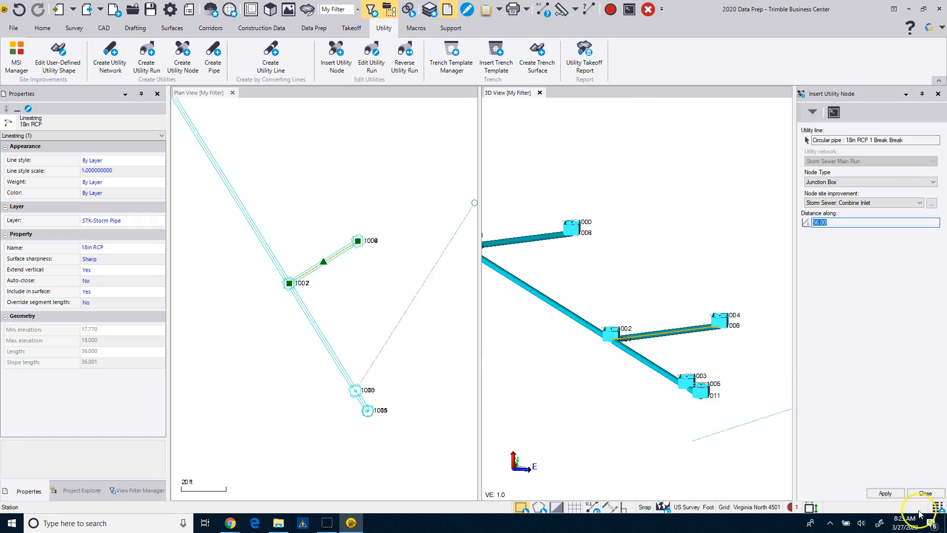
click(926, 494)
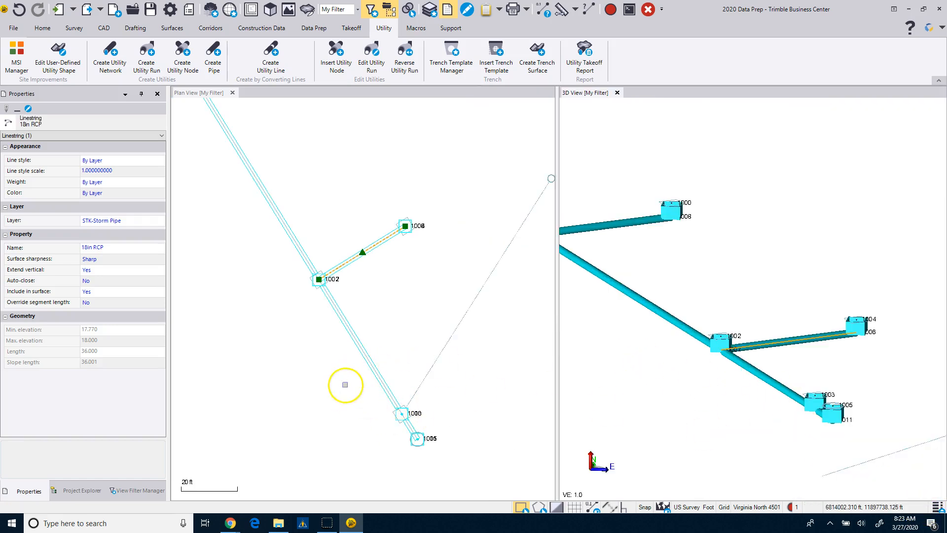
Select all five 18in RCP pipe segments of the storm sewer network and set their start node elevation type to Invert
click(349, 337)
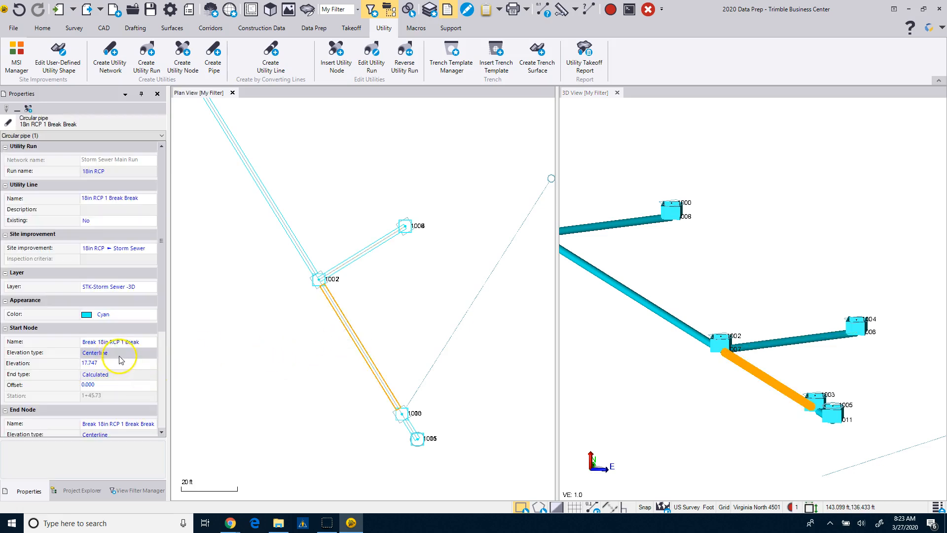
scroll(152, 393, down, 3)
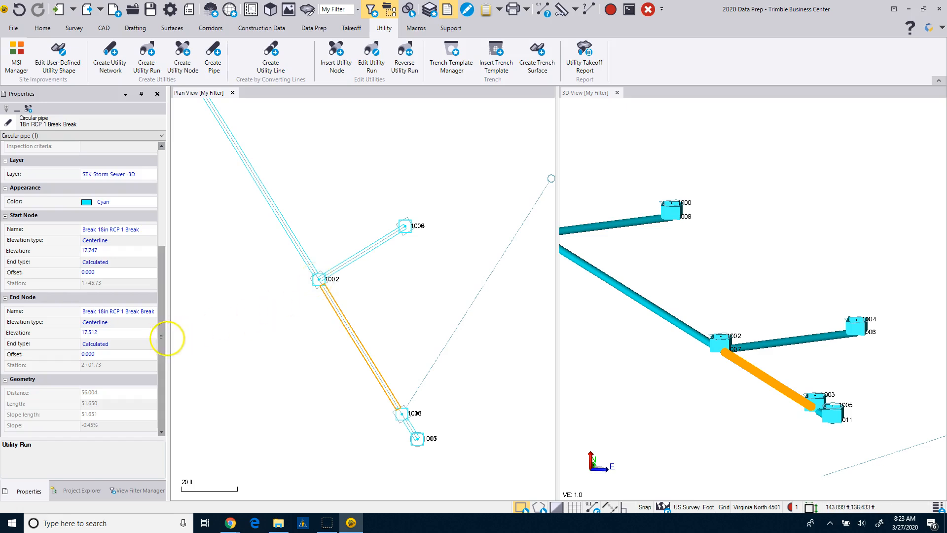
click(112, 248)
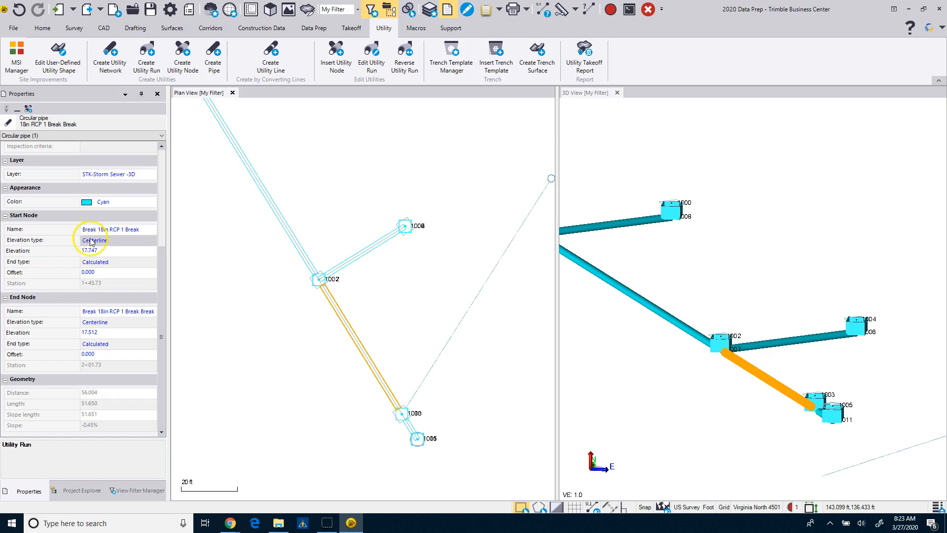
click(290, 240)
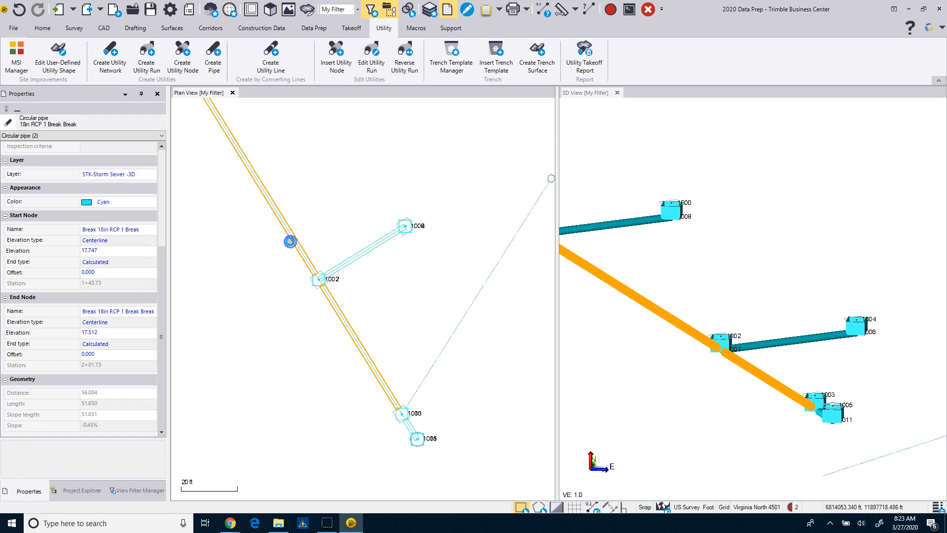
click(354, 253)
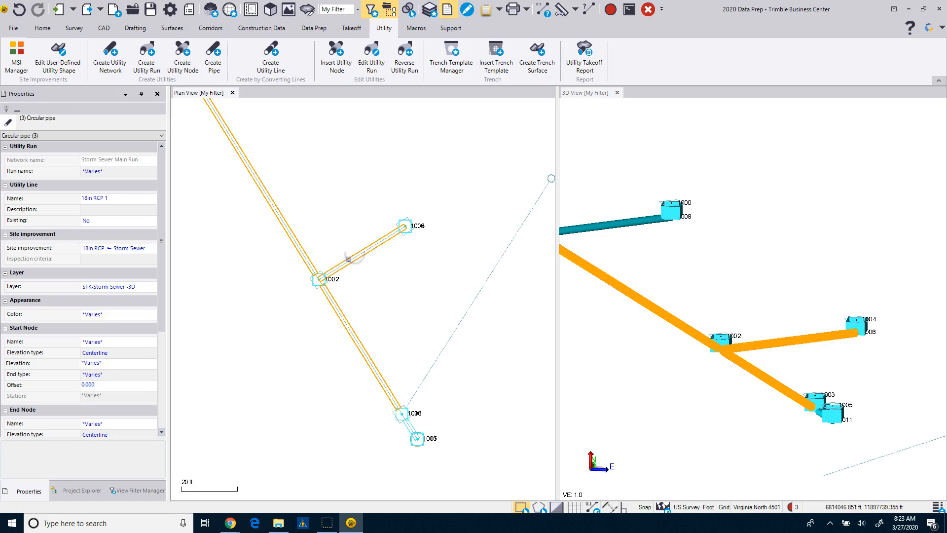
scroll(410, 434, up, 5)
click(403, 412)
scroll(375, 375, down, 5)
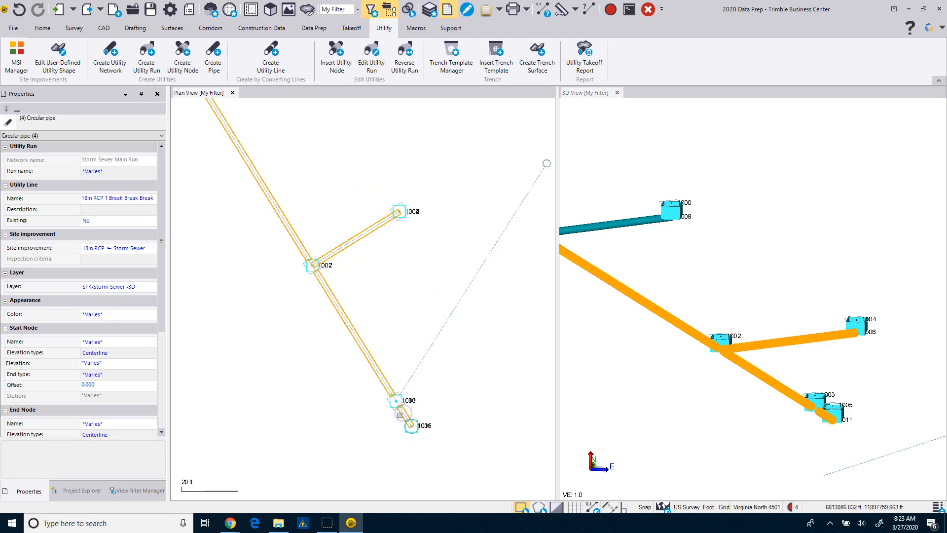
scroll(339, 320, up, 1)
scroll(331, 309, up, 3)
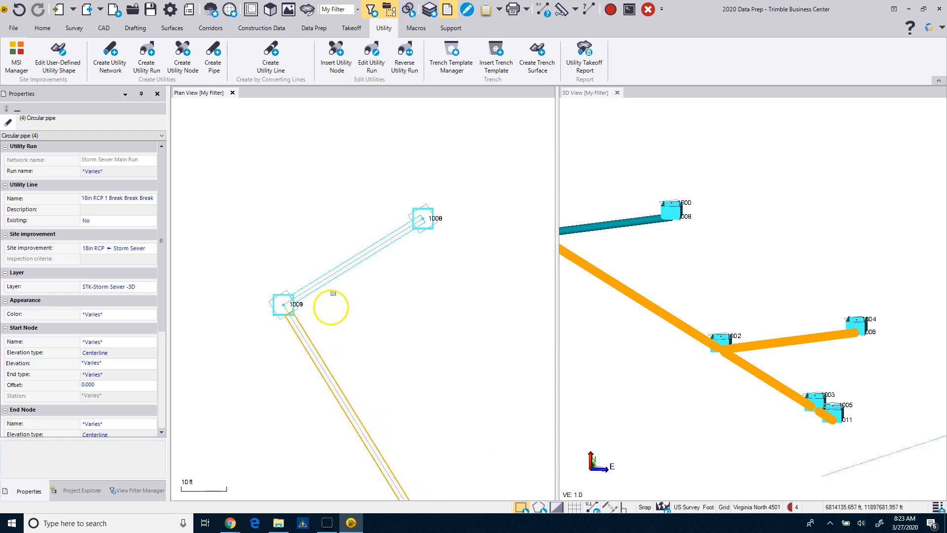
click(330, 268)
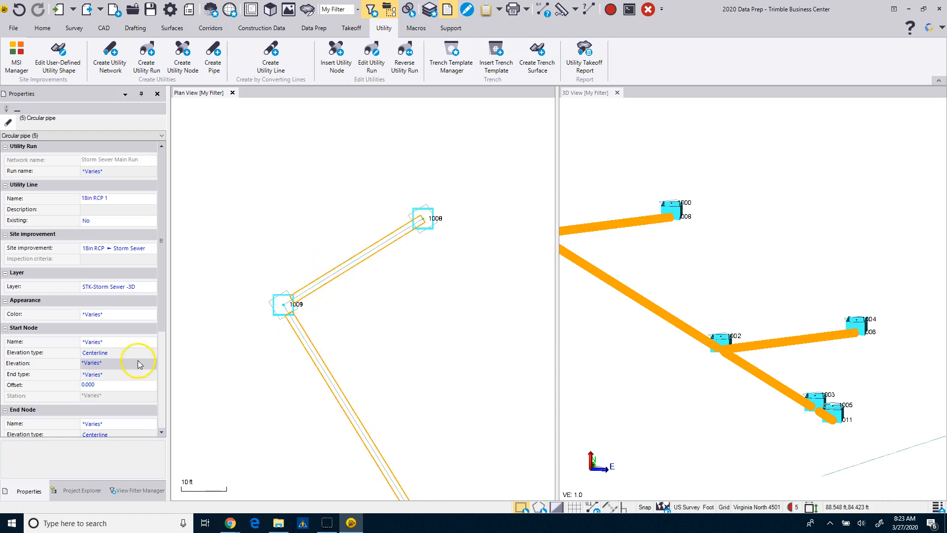
click(114, 353)
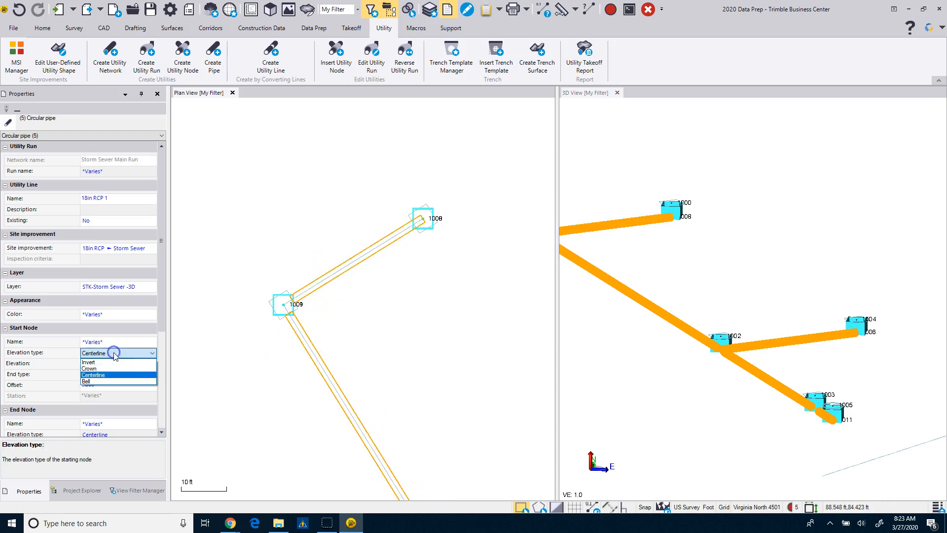
click(111, 363)
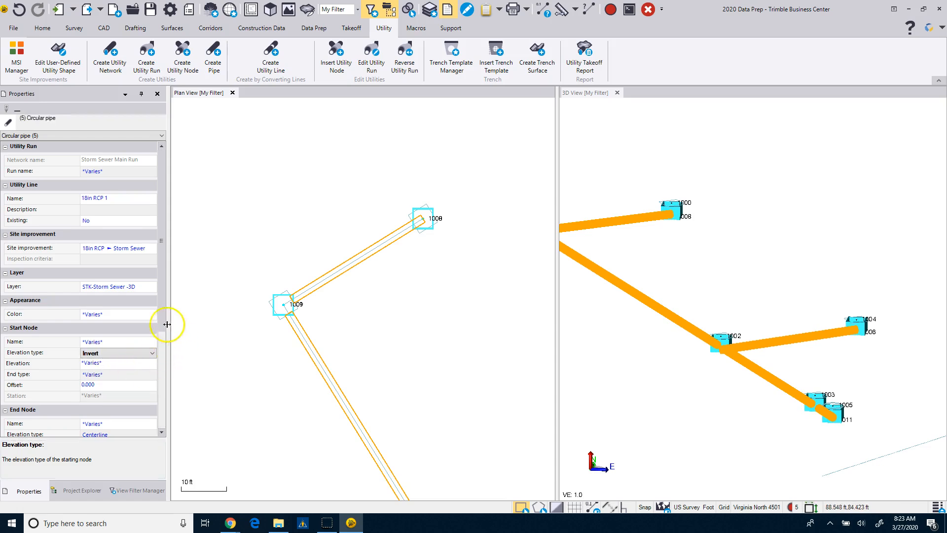
Set the end node elevation type of the selected pipes to Invert and clear the selection
scroll(118, 394, down, 3)
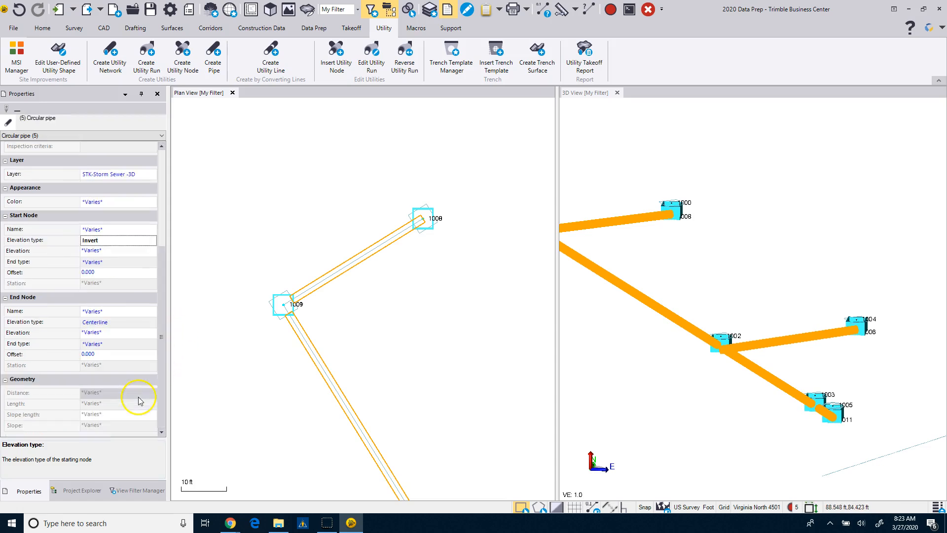
click(117, 326)
click(116, 333)
click(490, 323)
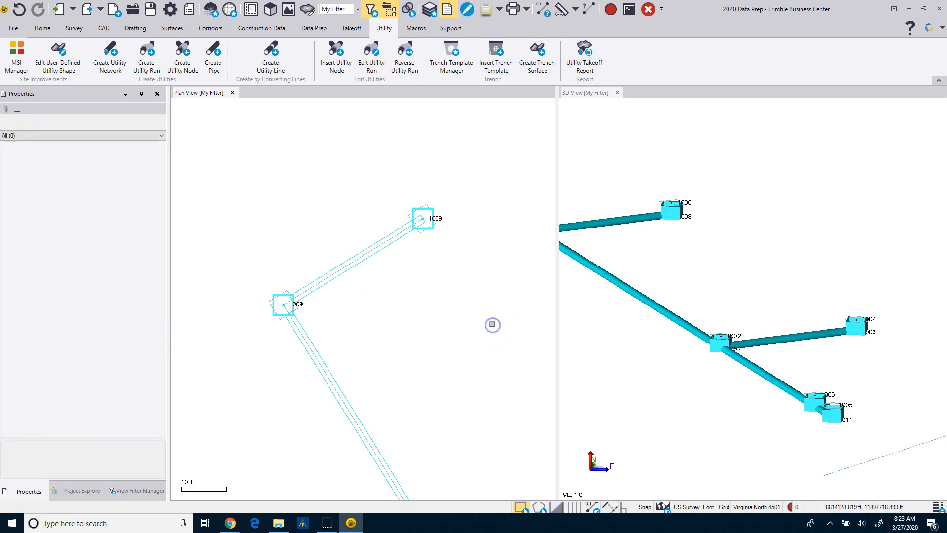
Align the Combine Inlet junction box at point 1008 with its pipe by picking its orientation from its center to the node at 1009
scroll(742, 369, up, 5)
mouse_move(700, 322)
middle_down()
mouse_move(749, 304)
mouse_move(715, 328)
middle_up()
scroll(715, 328, down, 6)
mouse_move(720, 362)
middle_down()
mouse_move(704, 376)
mouse_move(730, 365)
middle_up()
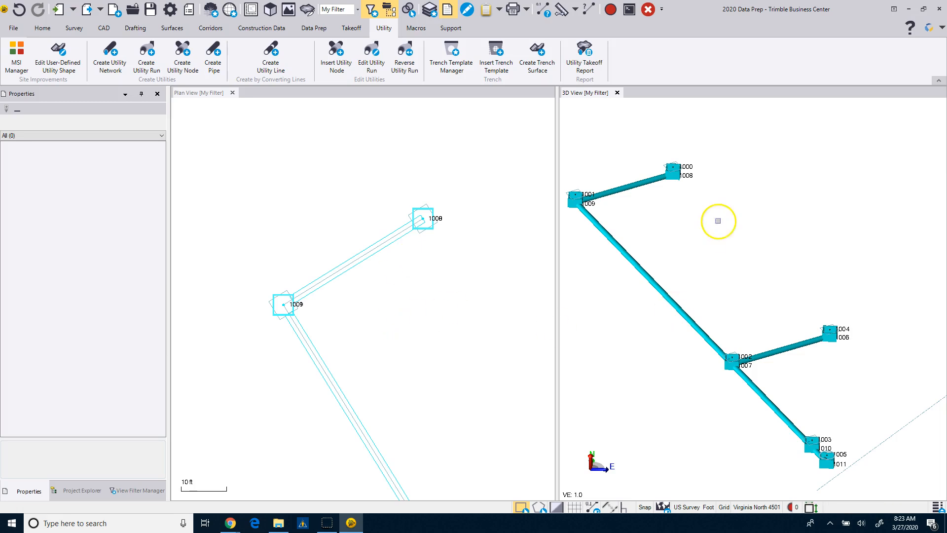
scroll(681, 153, up, 6)
scroll(667, 218, up, 1)
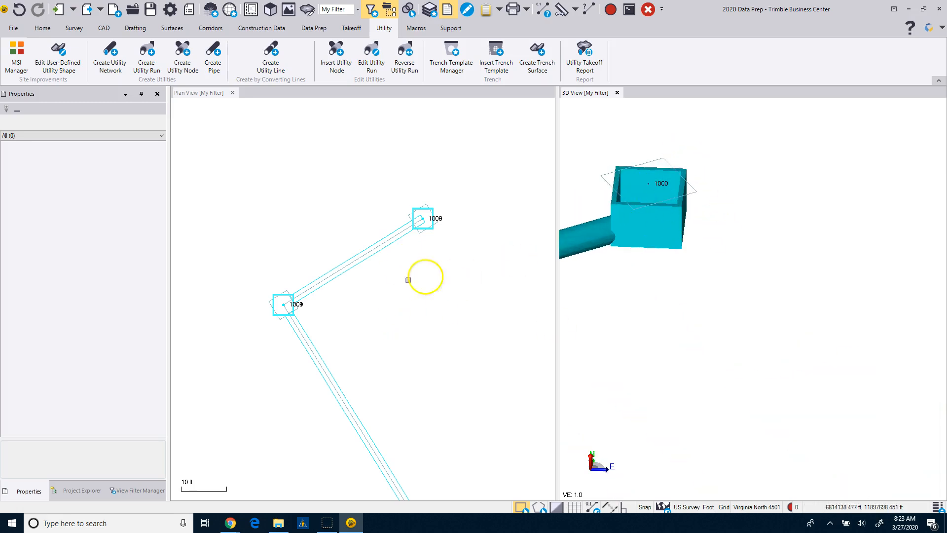
scroll(426, 217, up, 5)
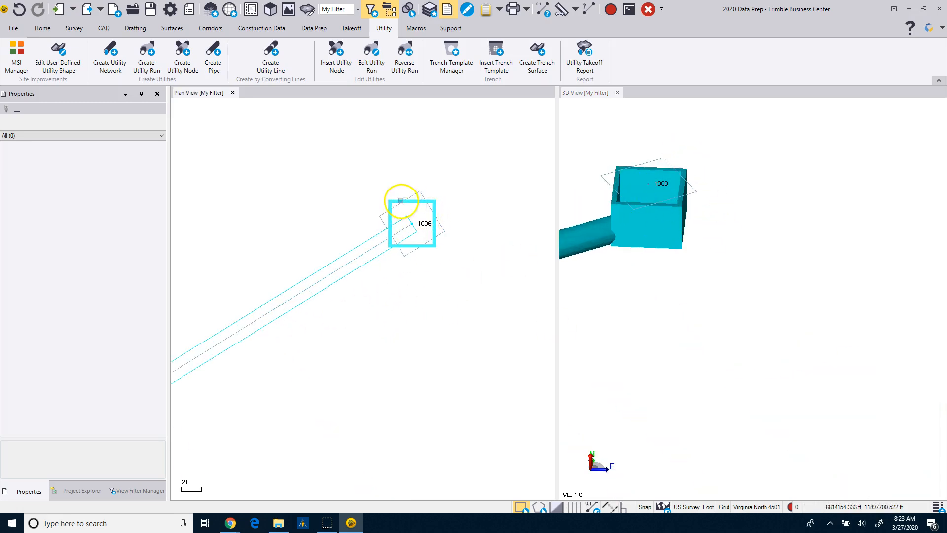
click(391, 200)
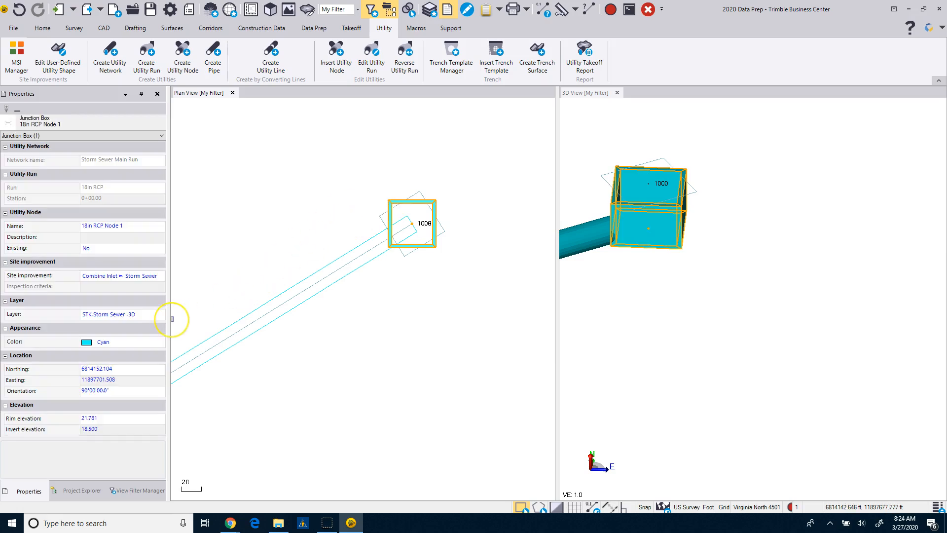
click(120, 391)
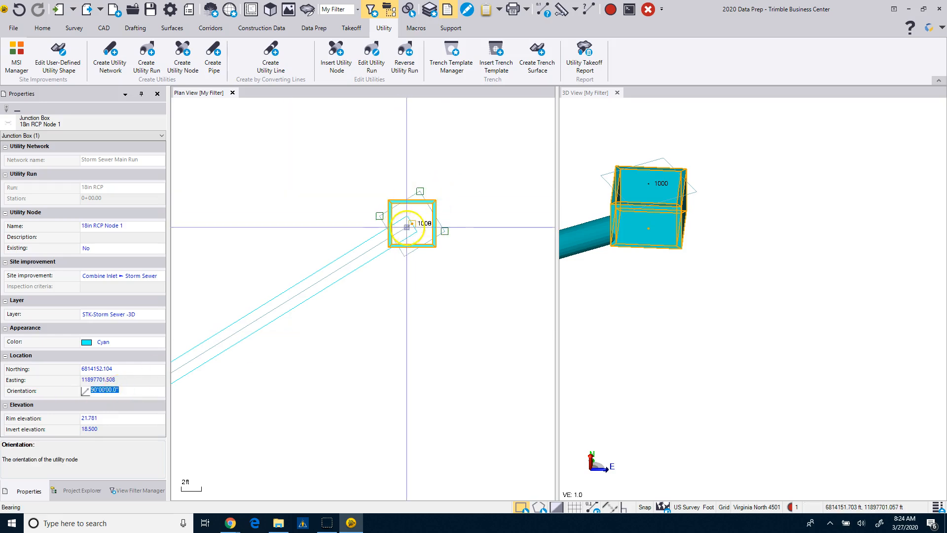
click(412, 223)
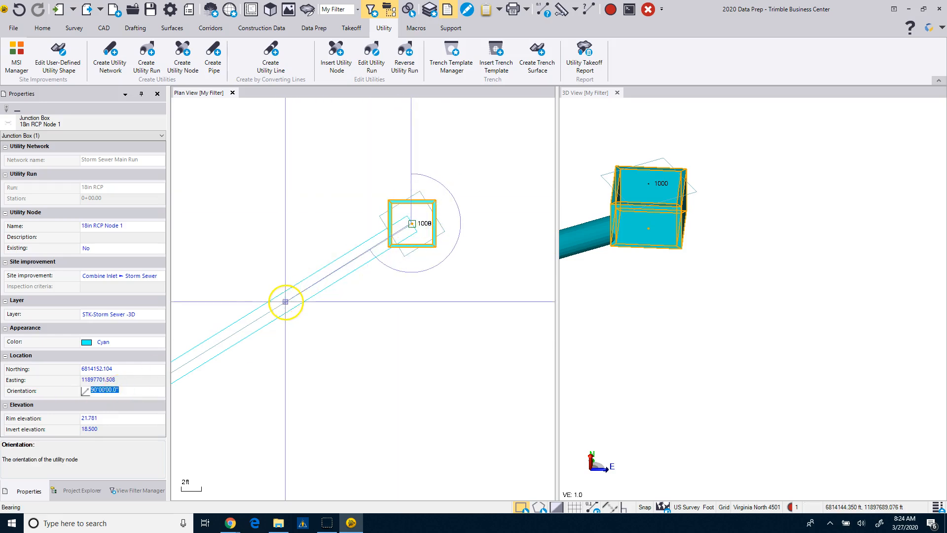
middle_drag(285, 301, 381, 250)
scroll(381, 250, down, 2)
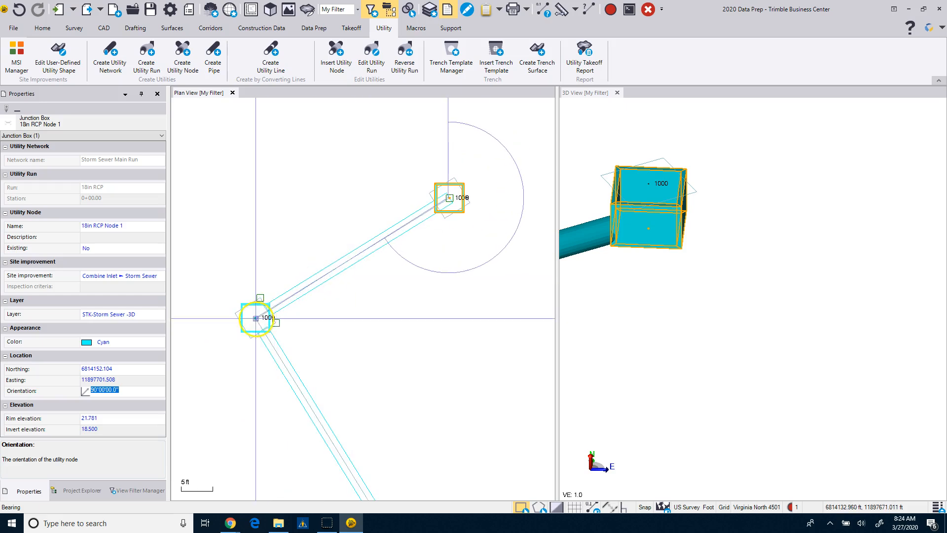
click(256, 318)
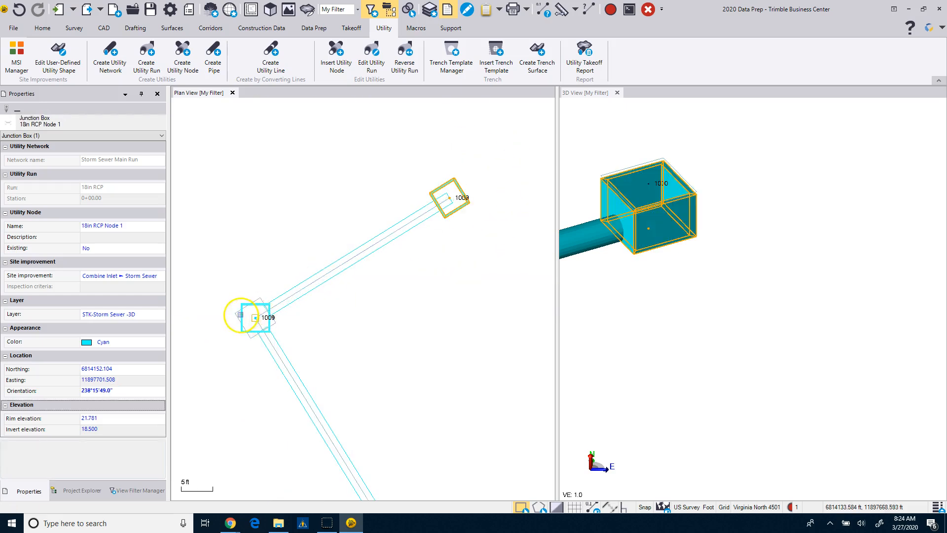
Orient the Combine Inlet junction box at point 1009 along the pipe by picking from its center to the node at 1008
click(251, 325)
click(133, 395)
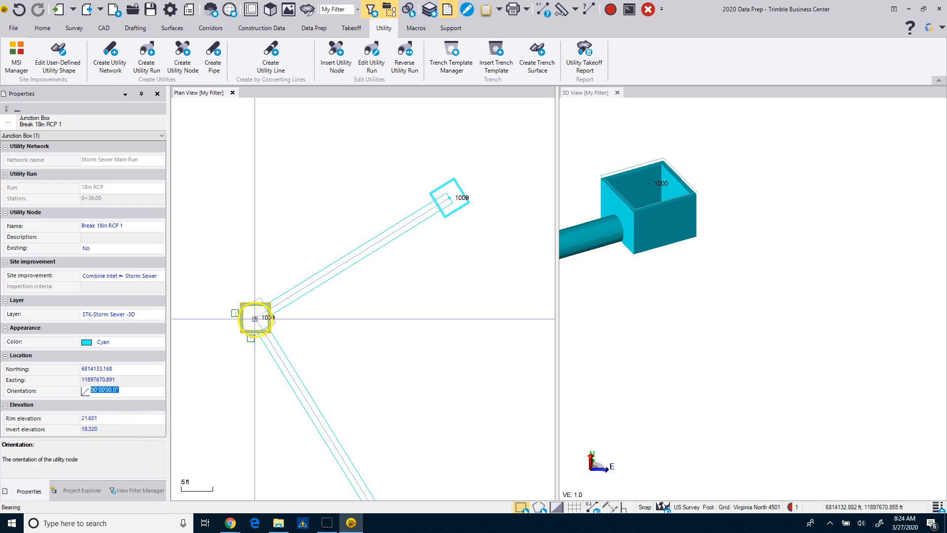
click(255, 318)
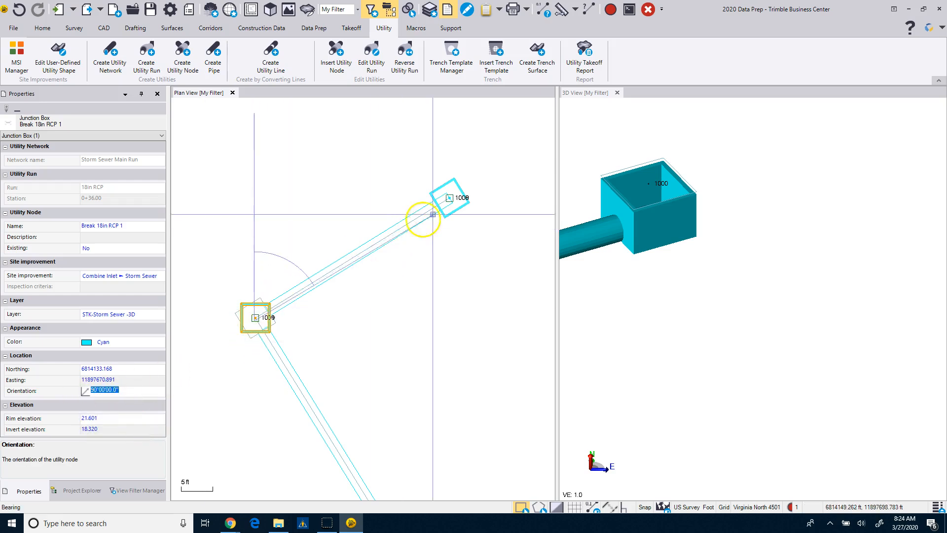
click(451, 198)
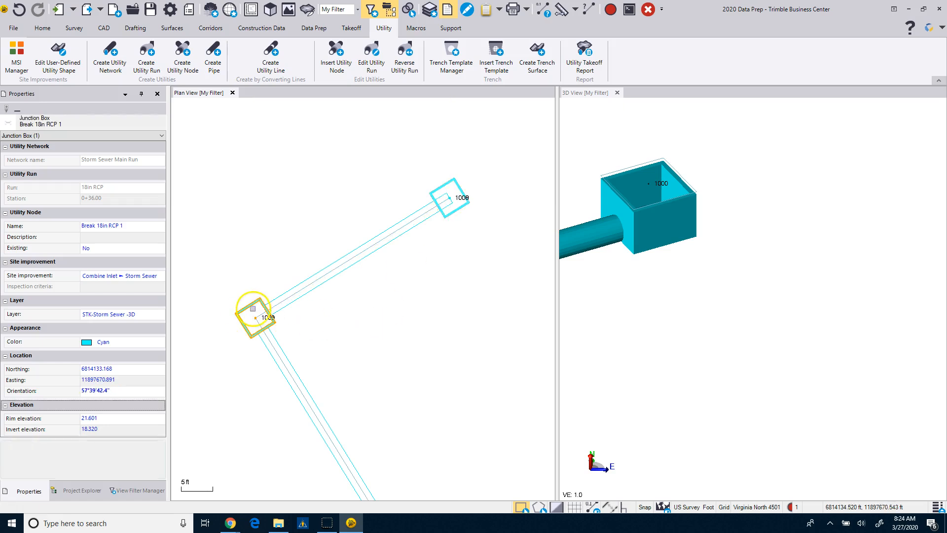
Reselect the 18in RCP Node 1 junction box at point 1008 and inspect its pipe connection in 3D
click(443, 184)
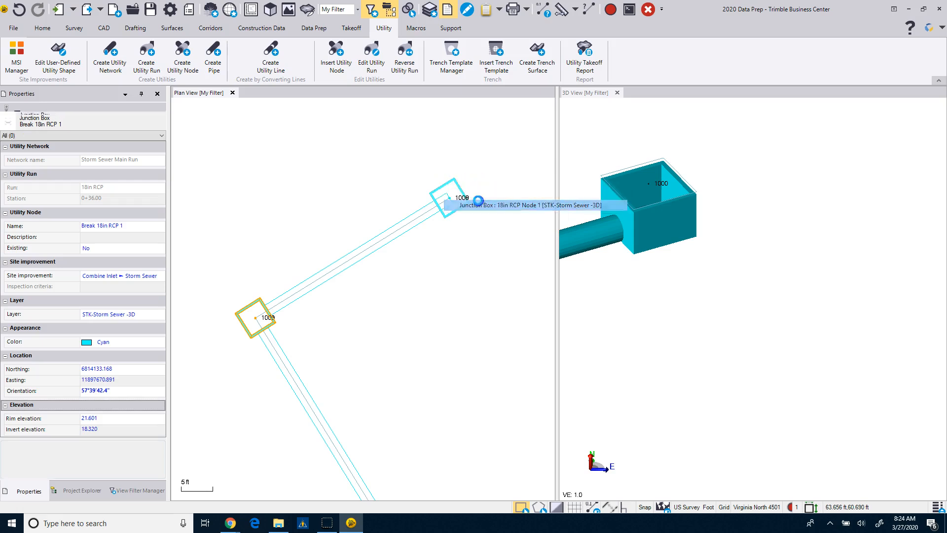
click(494, 204)
scroll(630, 213, up, 5)
right_drag(631, 213, 625, 245)
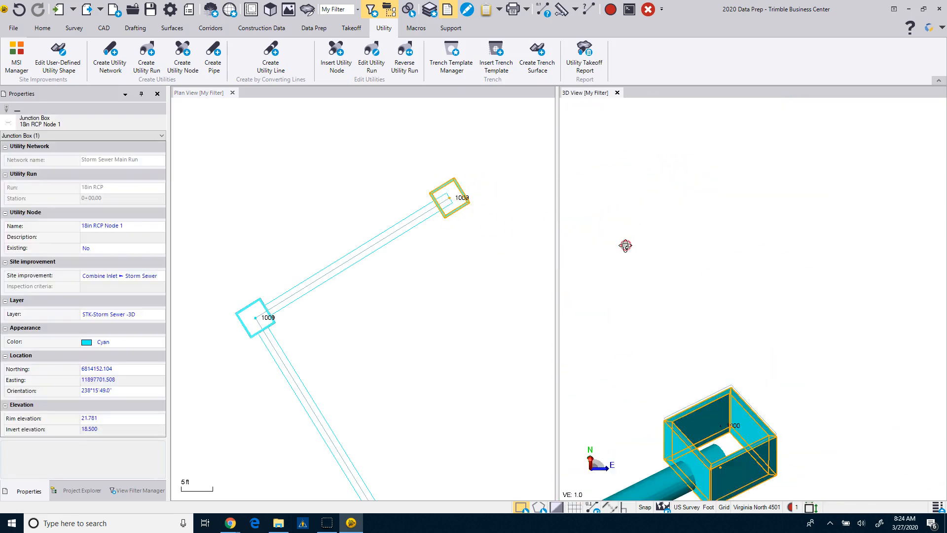
middle_drag(687, 319, 704, 173)
scroll(707, 289, up, 2)
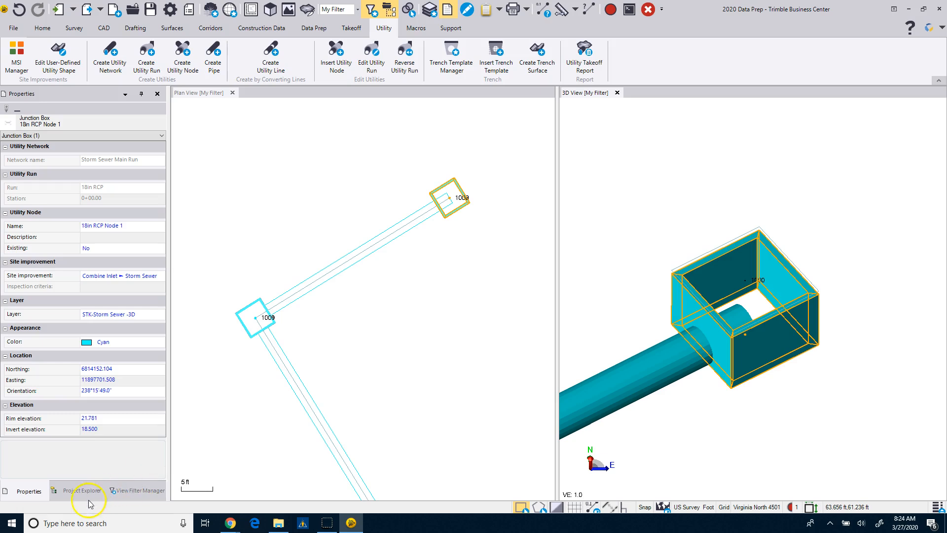
Display the Drainage Plan georeferenced image behind the network, with Grading Plan hidden, and read the combination inlet labels
click(123, 492)
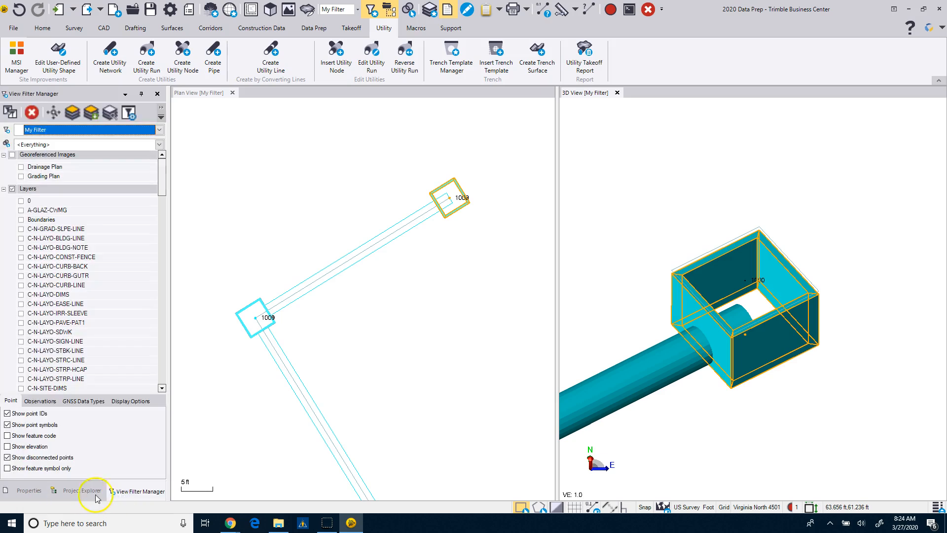
click(21, 176)
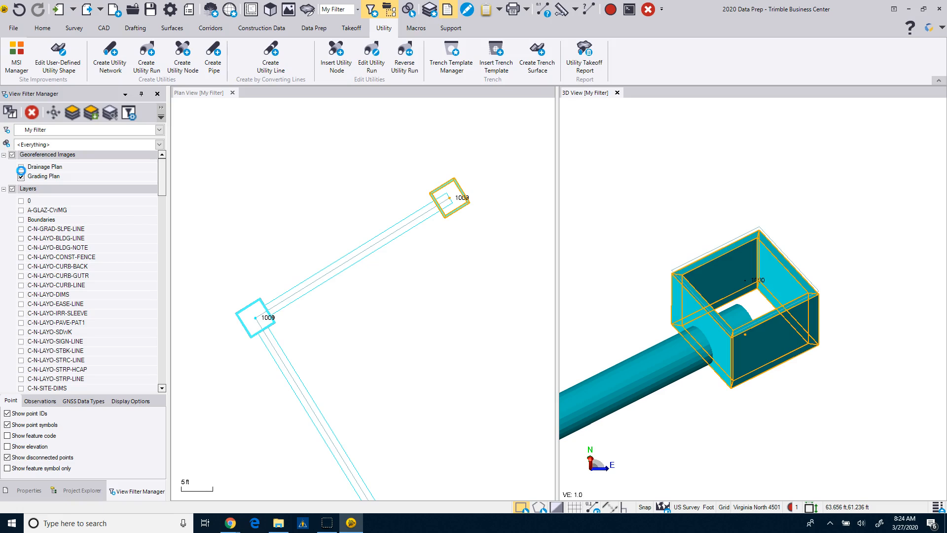
click(21, 166)
click(21, 176)
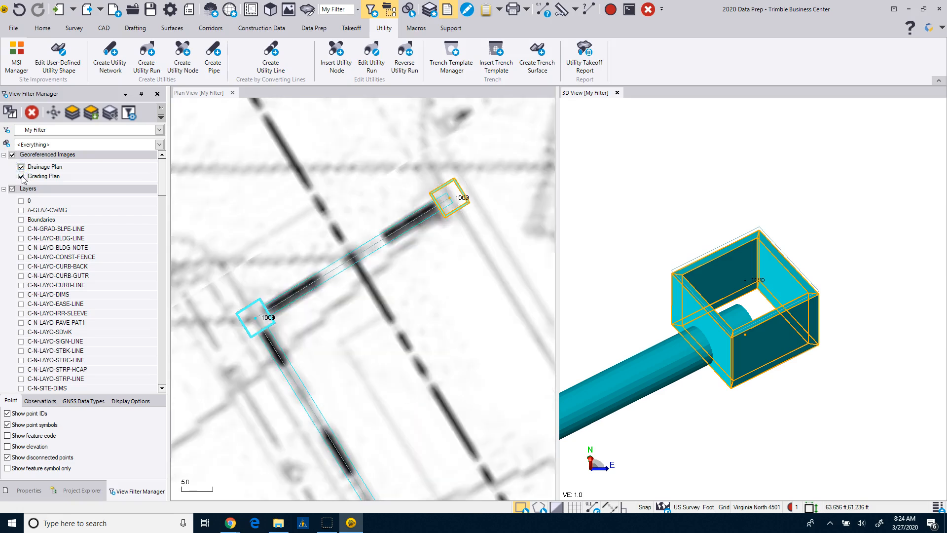
scroll(352, 202, down, 4)
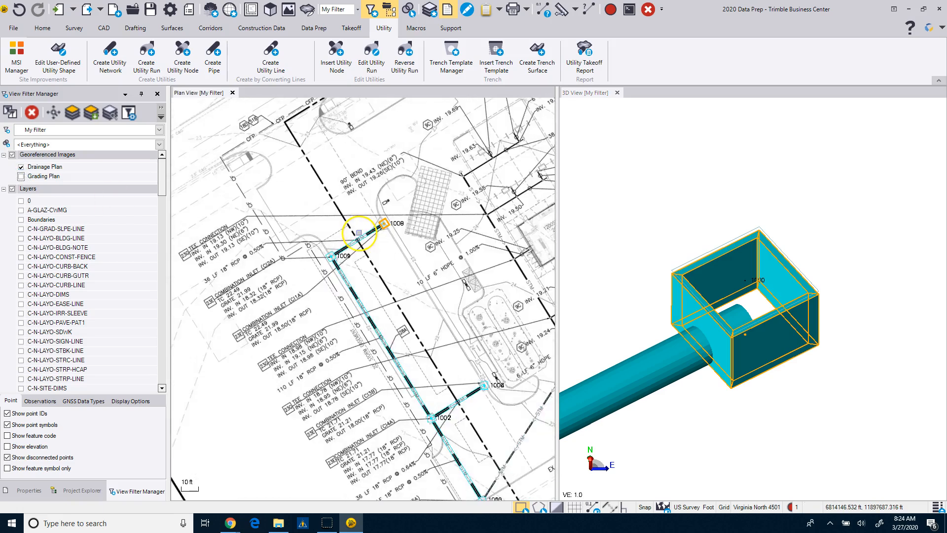
scroll(338, 273, up, 3)
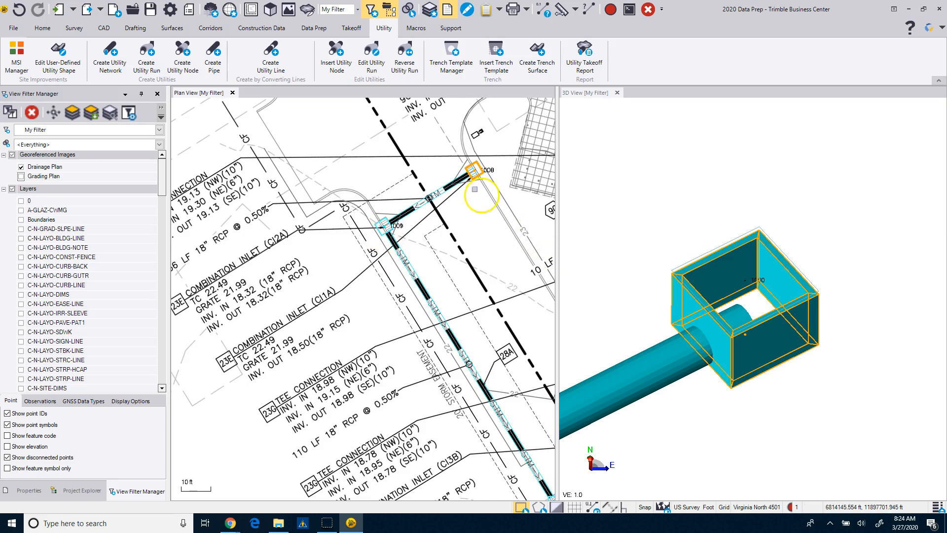
Set the rim elevation of the junction box at point 1008 to 21.99
click(31, 491)
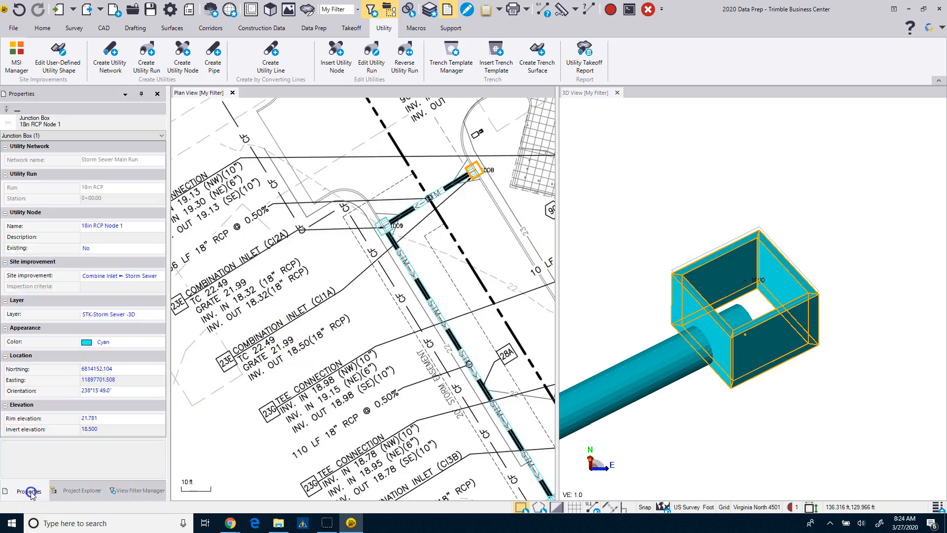
click(109, 418)
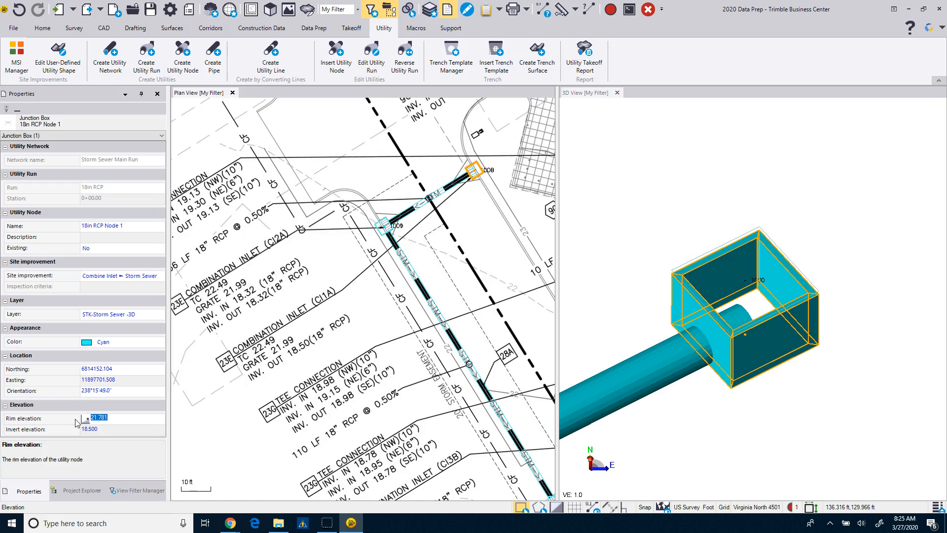
text(21.99)
key(Return)
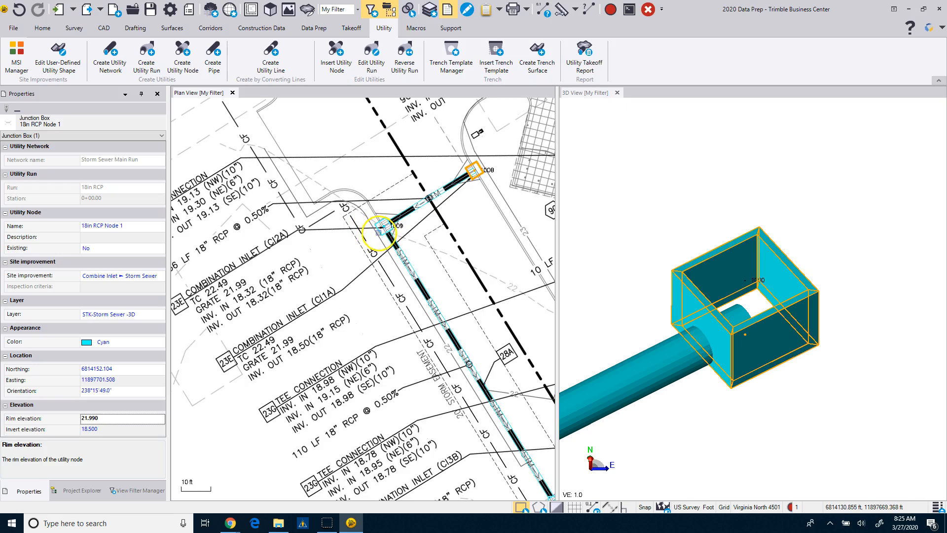
Set the rim elevation of the Combine Inlet junction box at point 1009 to 21.99
click(398, 255)
click(398, 255)
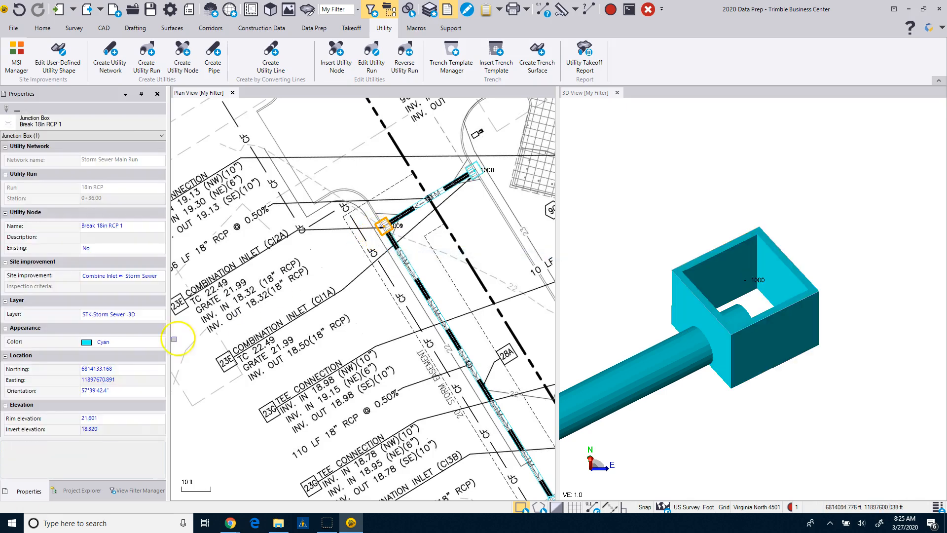
click(125, 417)
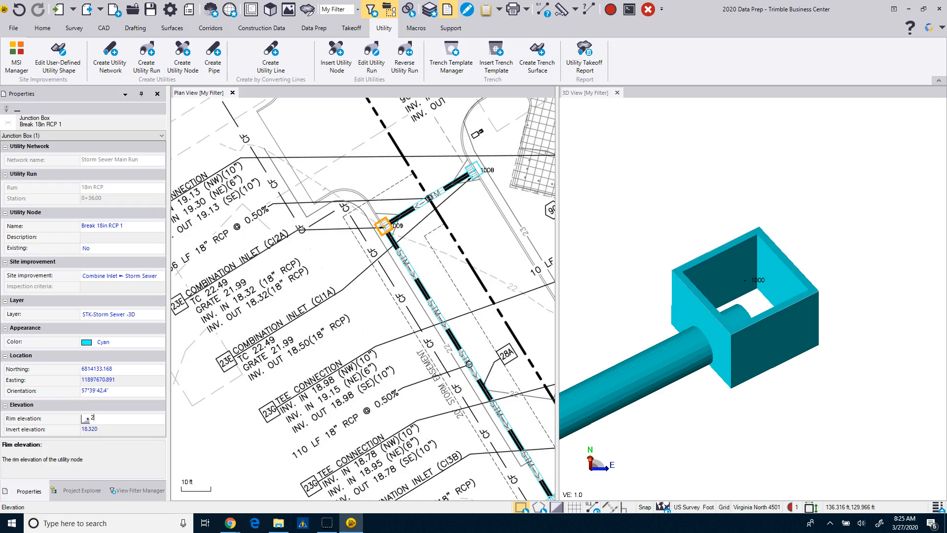
text(21.99)
key(Return)
Change the site improvement of the end node at point 1005 to STMH under Storm Sewer and check the structure in 3D
scroll(379, 344, down, 3)
middle_drag(396, 369, 344, 245)
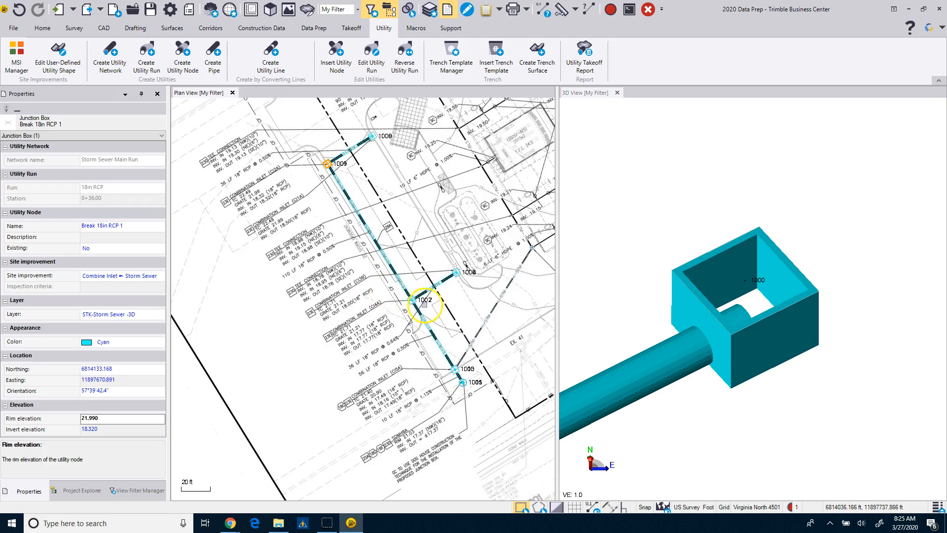
scroll(429, 307, up, 2)
middle_drag(436, 334, 366, 196)
scroll(437, 327, up, 5)
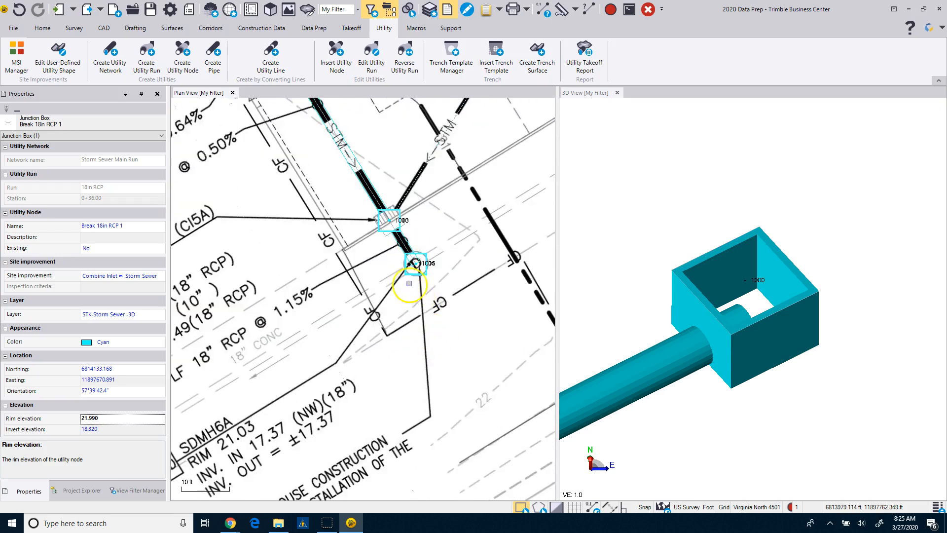
click(400, 259)
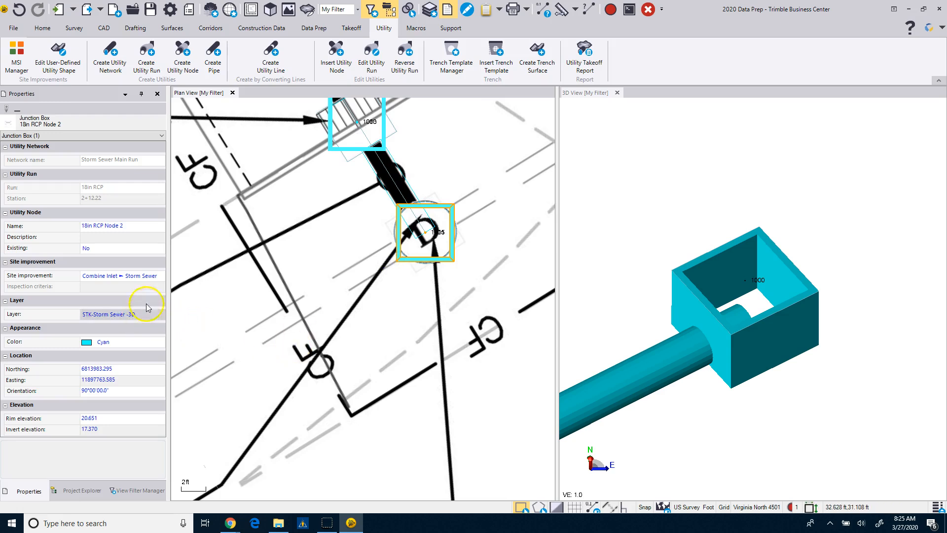
click(157, 277)
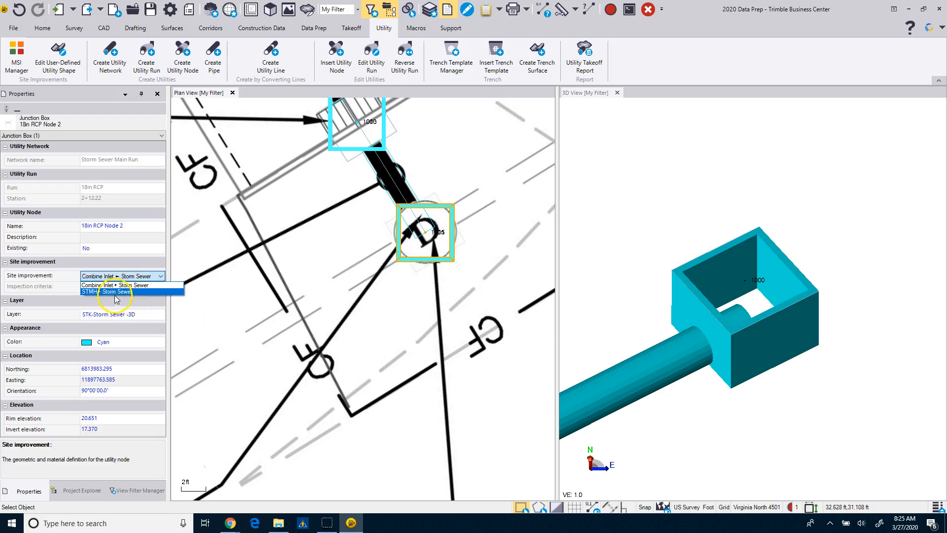
click(117, 291)
click(306, 265)
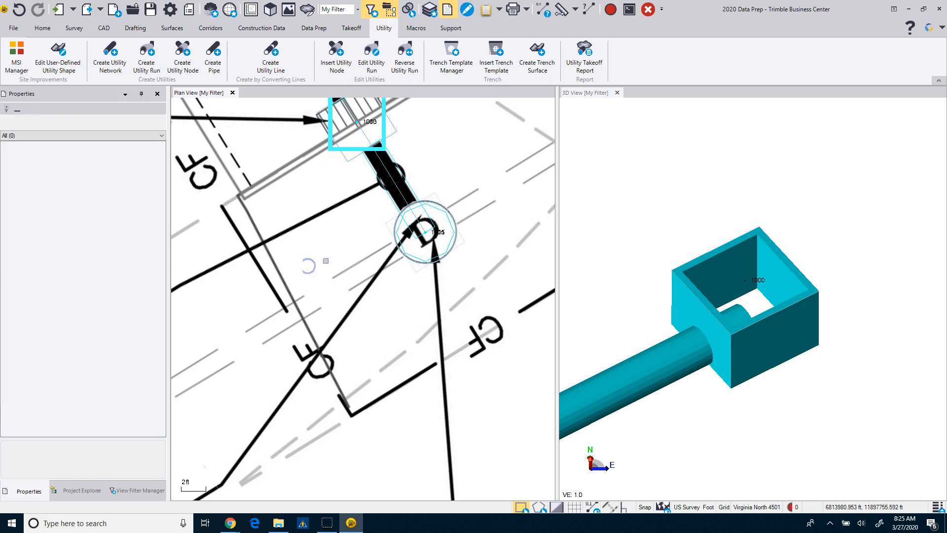
scroll(699, 334, down, 5)
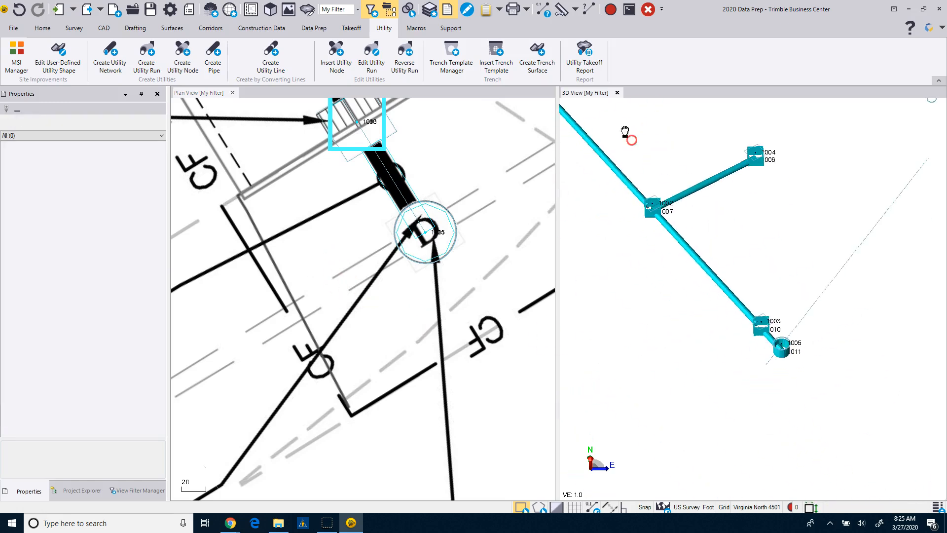
scroll(727, 312, up, 5)
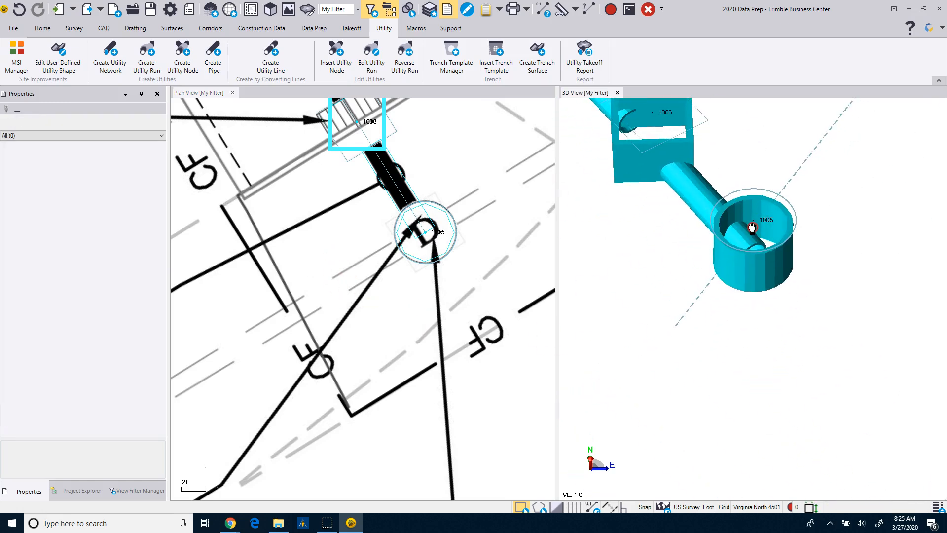
scroll(745, 252, down, 3)
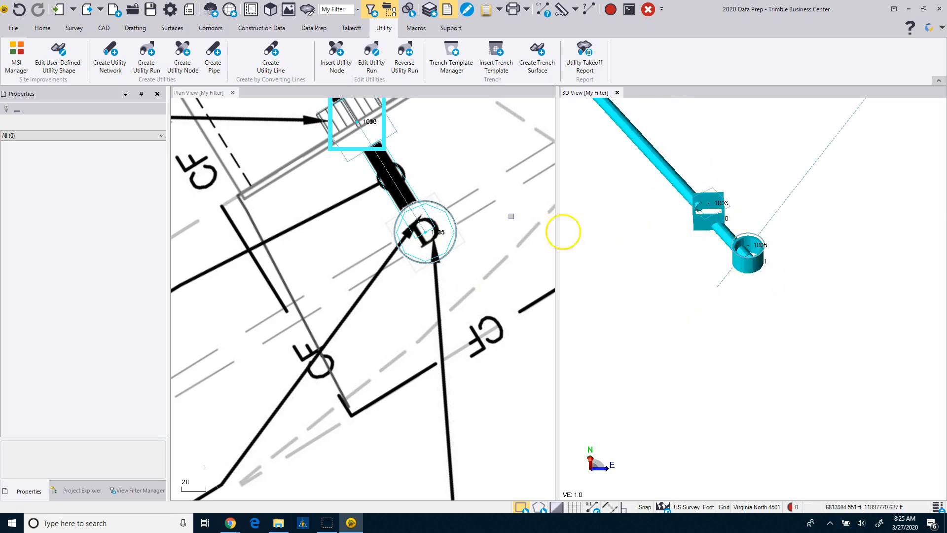
Select the branch pipe between points 1002 and 1004 in the plan view
scroll(387, 214, down, 5)
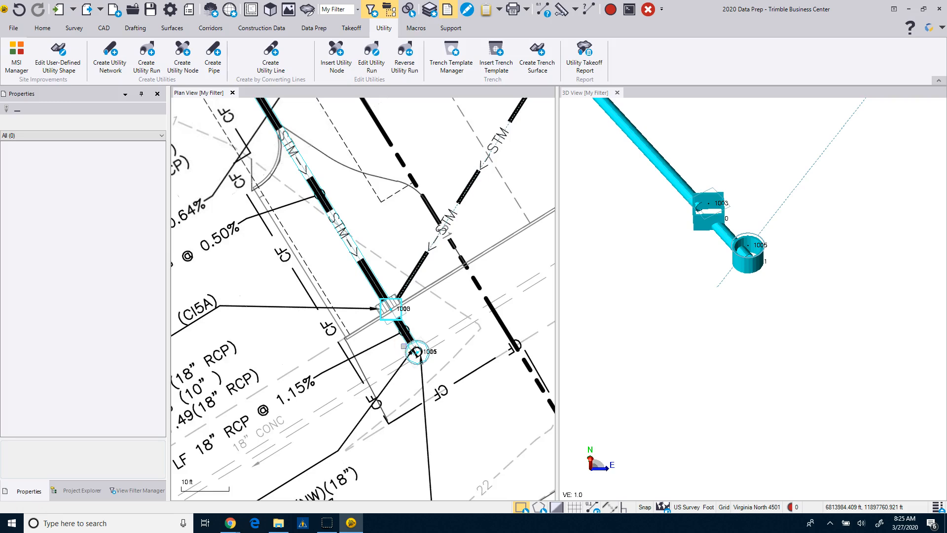
scroll(404, 346, down, 3)
middle_drag(382, 232, 402, 335)
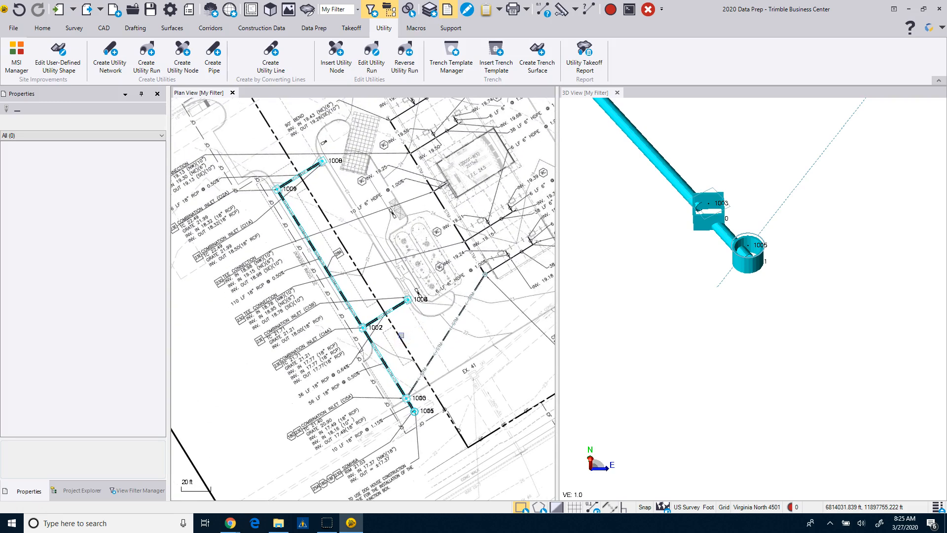
click(386, 312)
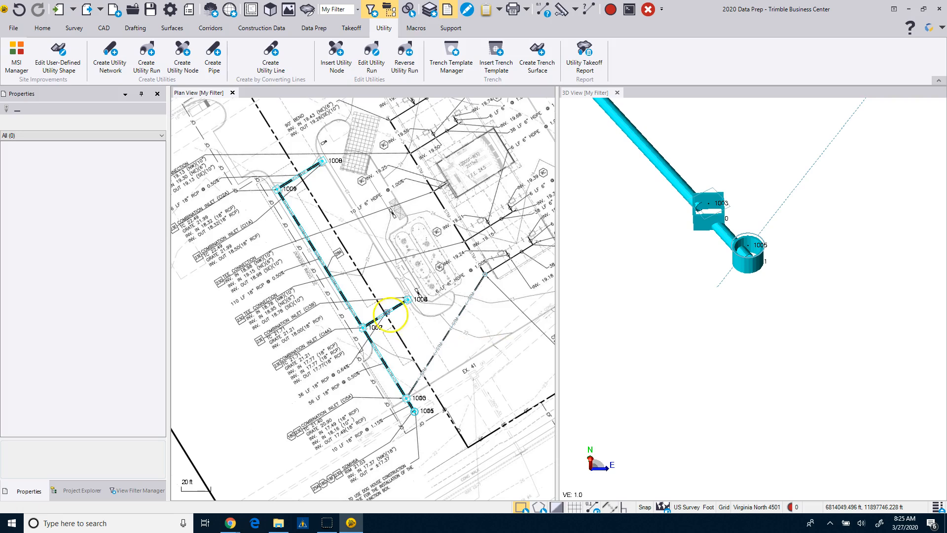